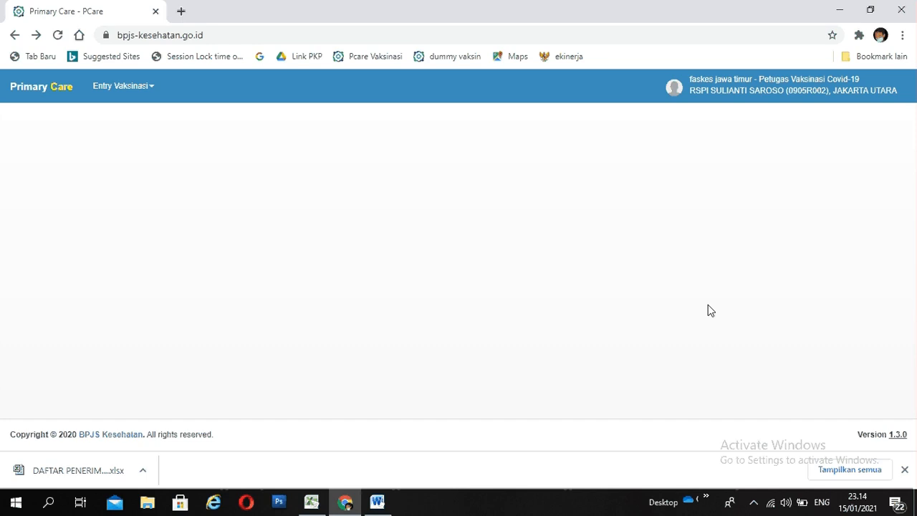
- Open the Daftar Penerima Vaksin page and load the recipients for entry date 15-01-2021
click(155, 91)
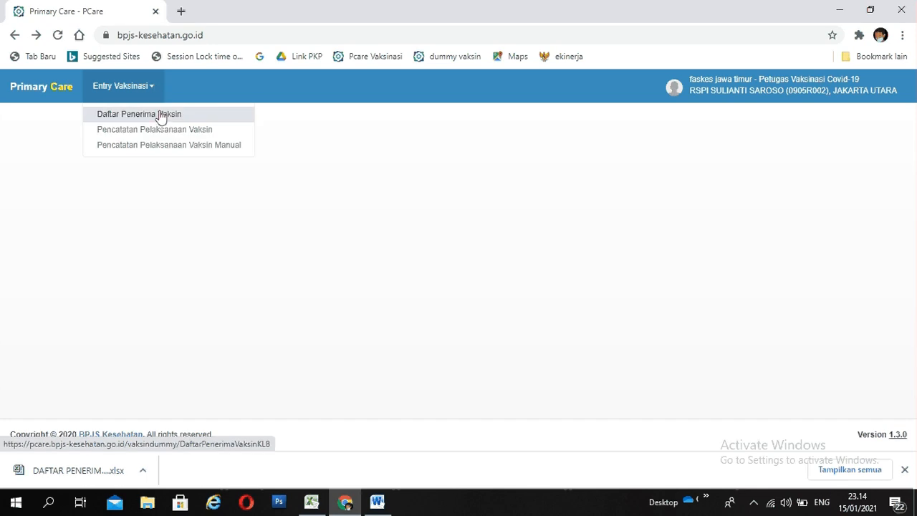
click(162, 119)
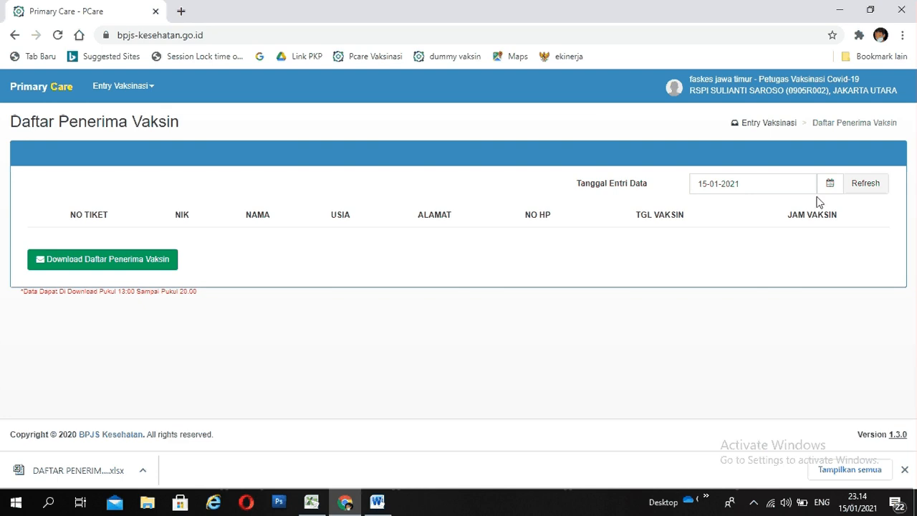
click(865, 184)
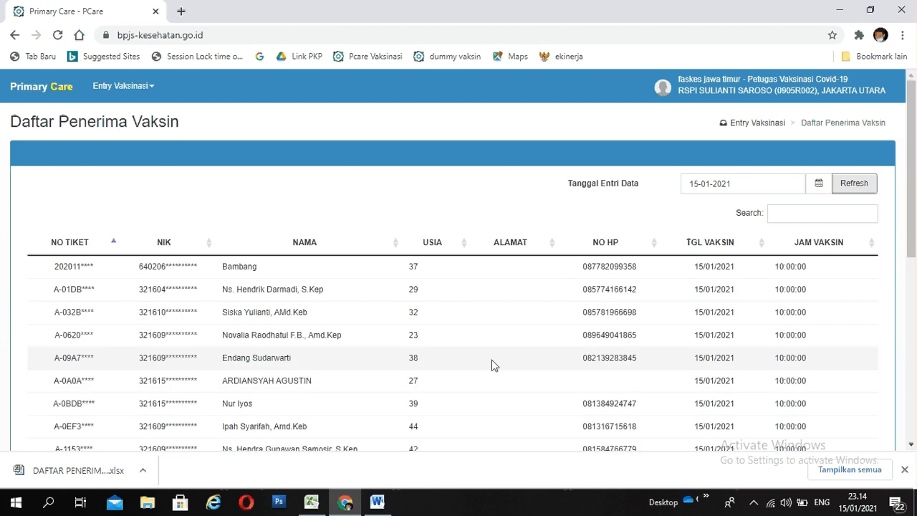
- Look through the loaded vaccine recipients and try to download the Daftar Penerima Vaksin
scroll(491, 365, down, 1)
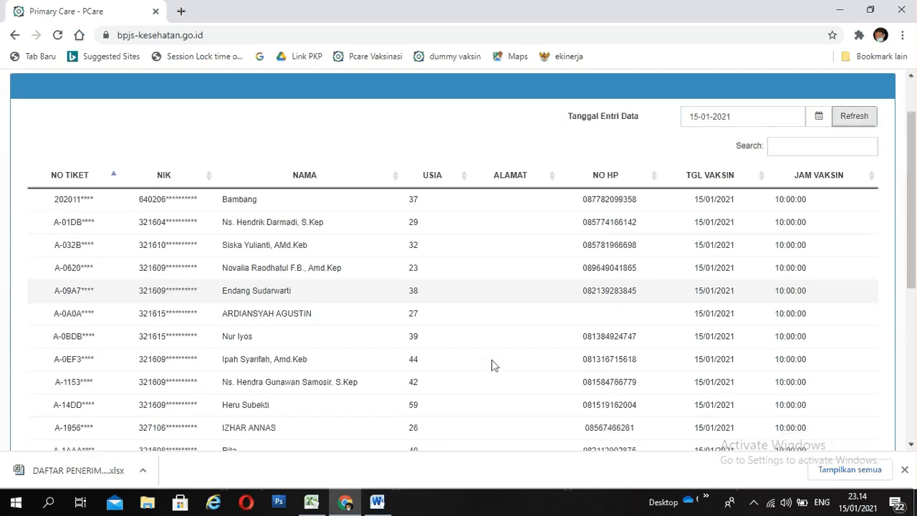
scroll(491, 365, down, 2)
scroll(491, 366, down, 2)
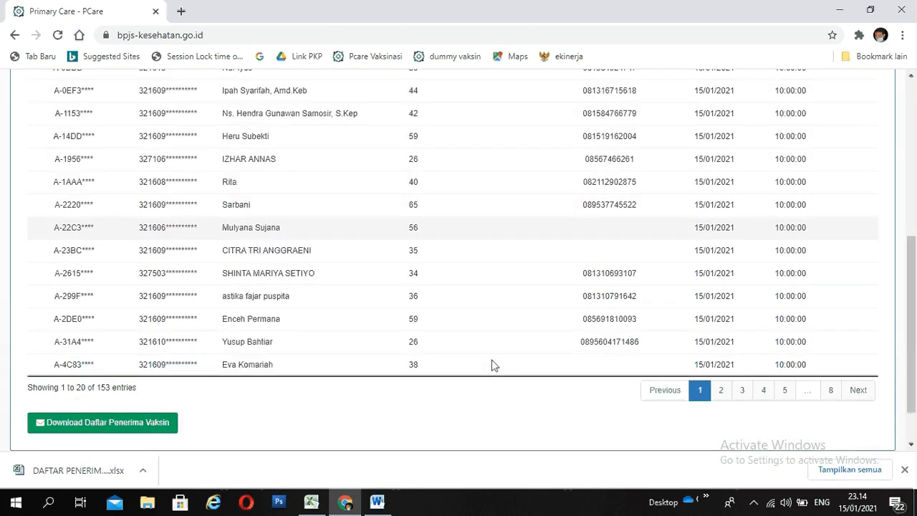
scroll(491, 366, up, 4)
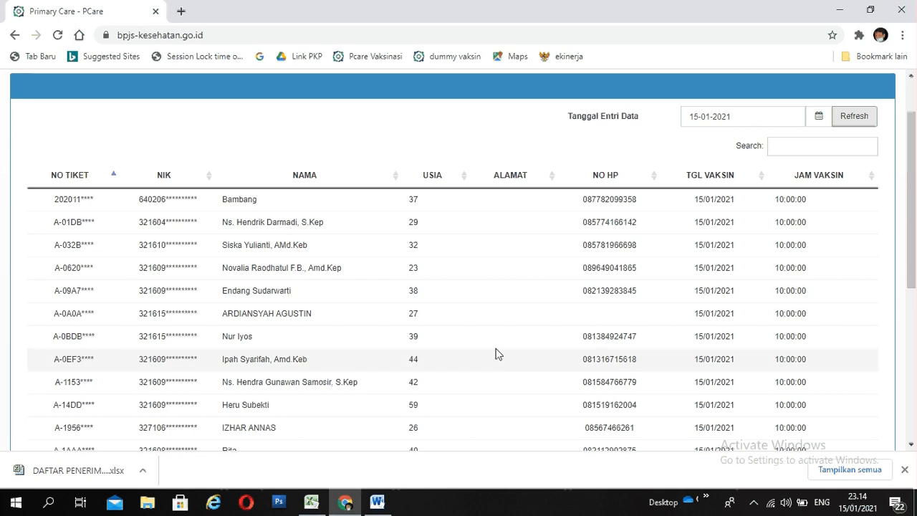
scroll(494, 339, down, 5)
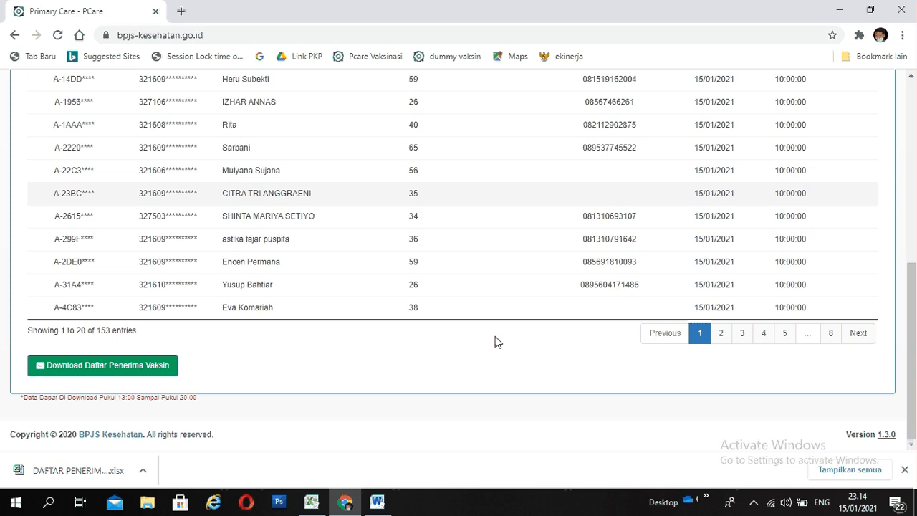
click(139, 369)
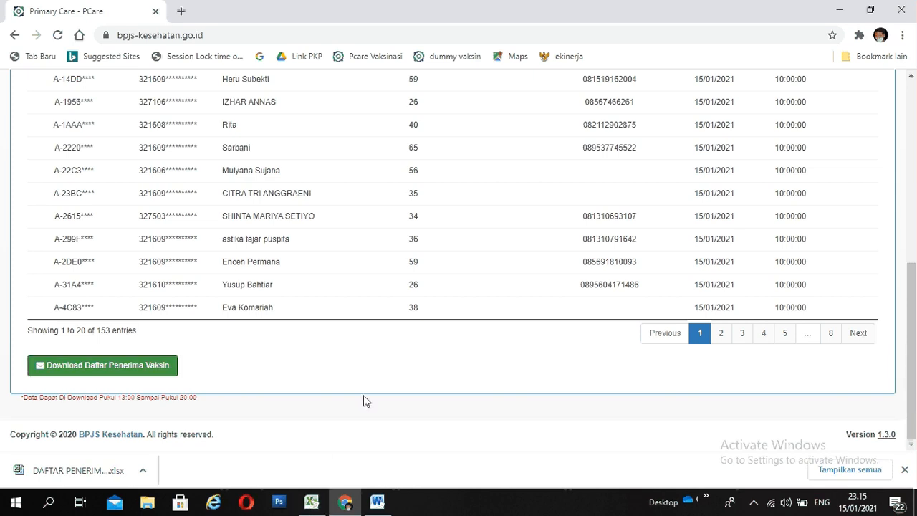
scroll(364, 401, up, 5)
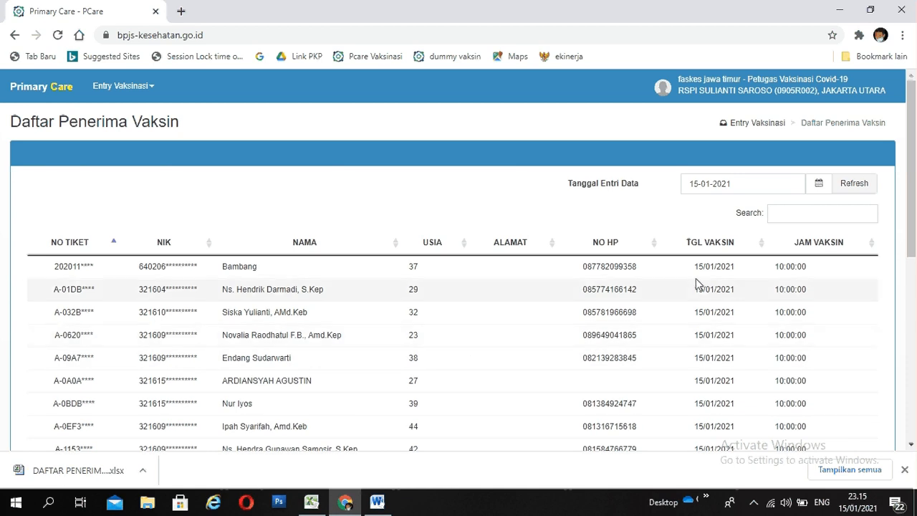
scroll(614, 290, down, 5)
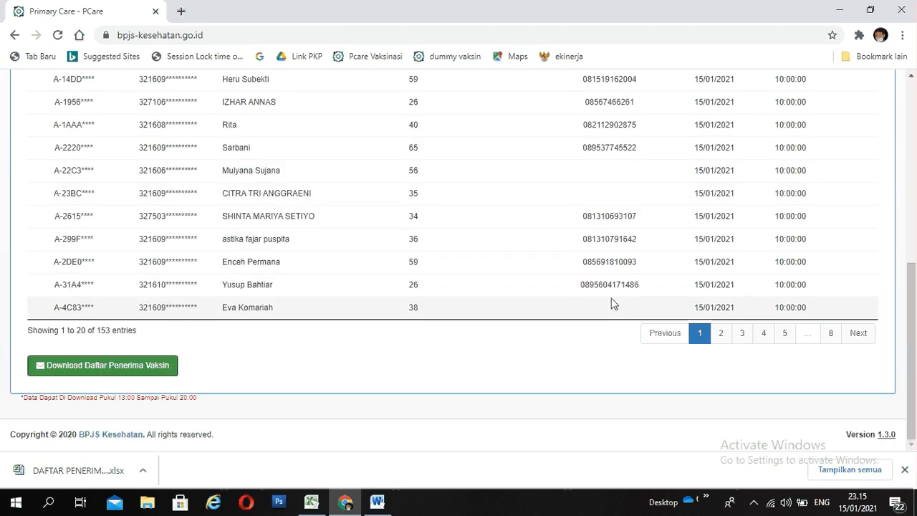
scroll(614, 304, up, 6)
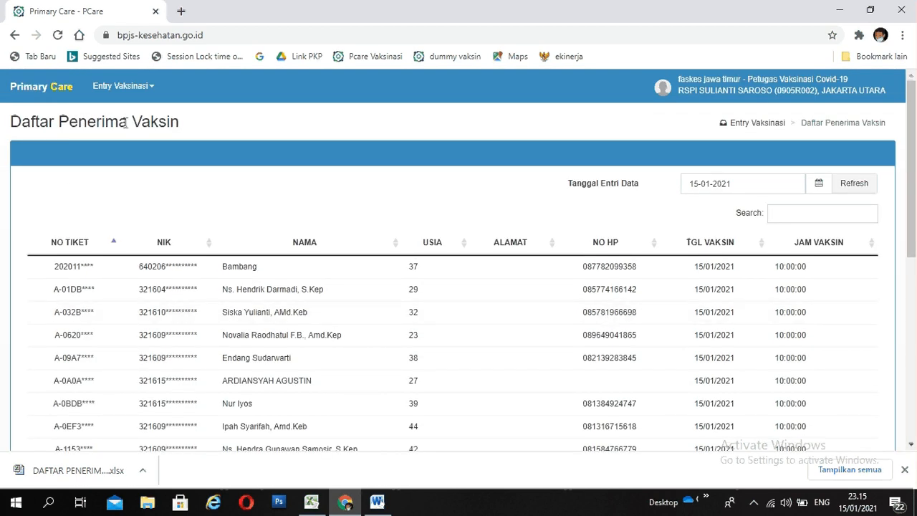
- Open the Pencatatan Pelaksanaan Vaksin page and acknowledge the notice about registration officer access
click(152, 90)
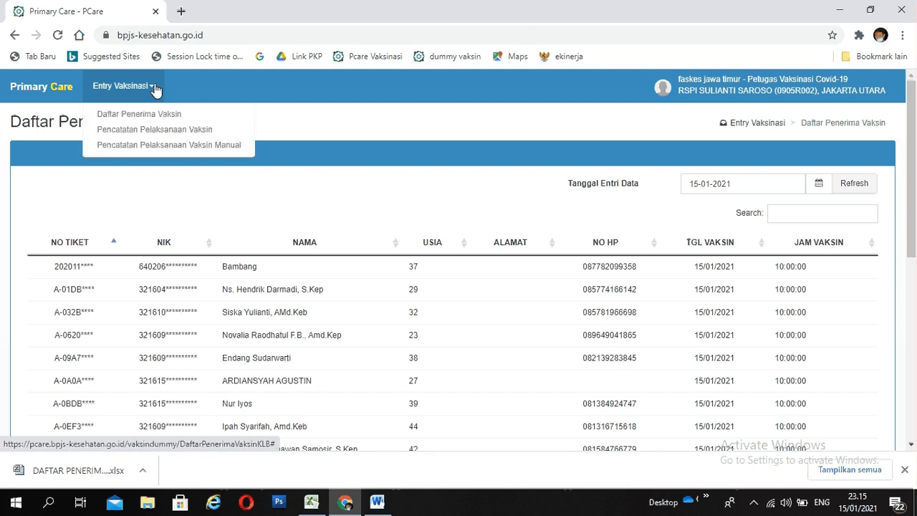
click(137, 136)
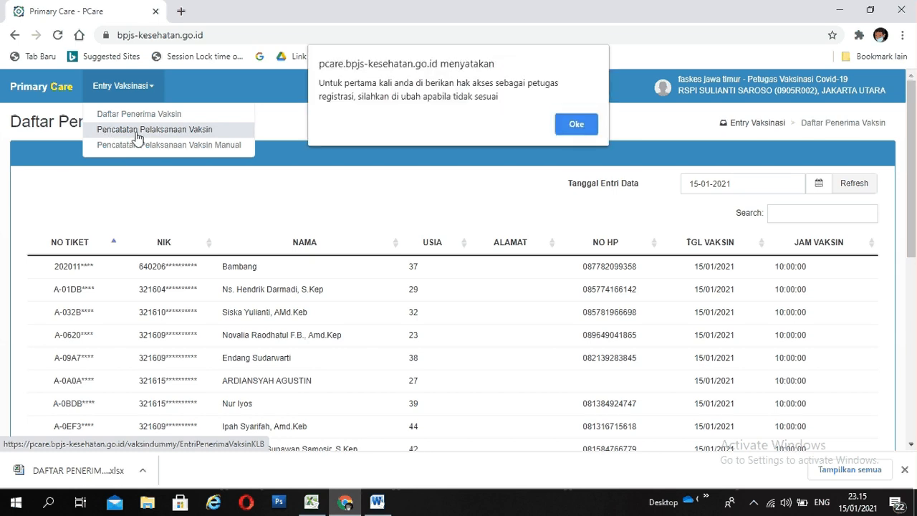
click(577, 127)
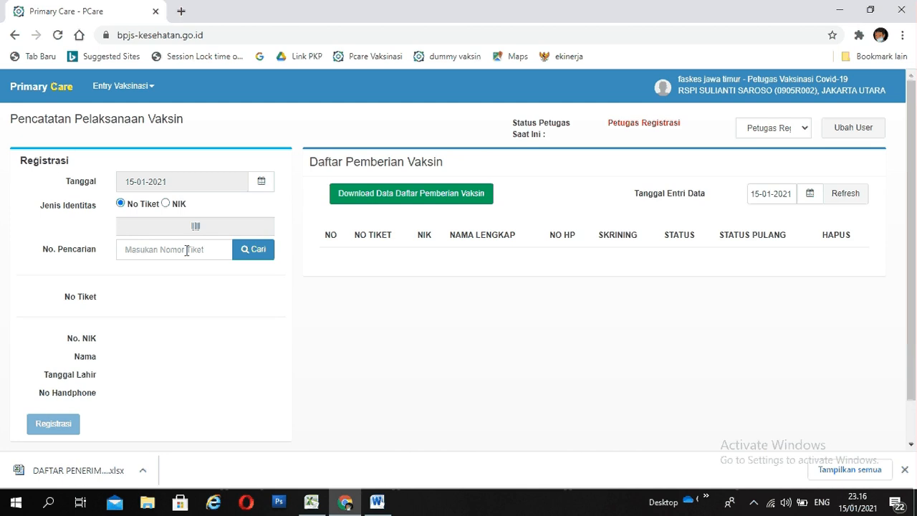
click(166, 204)
click(146, 250)
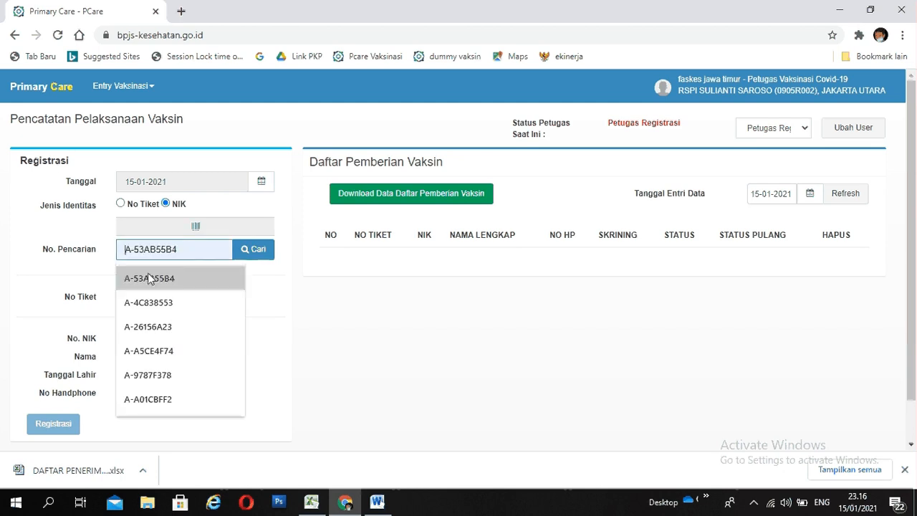
click(121, 204)
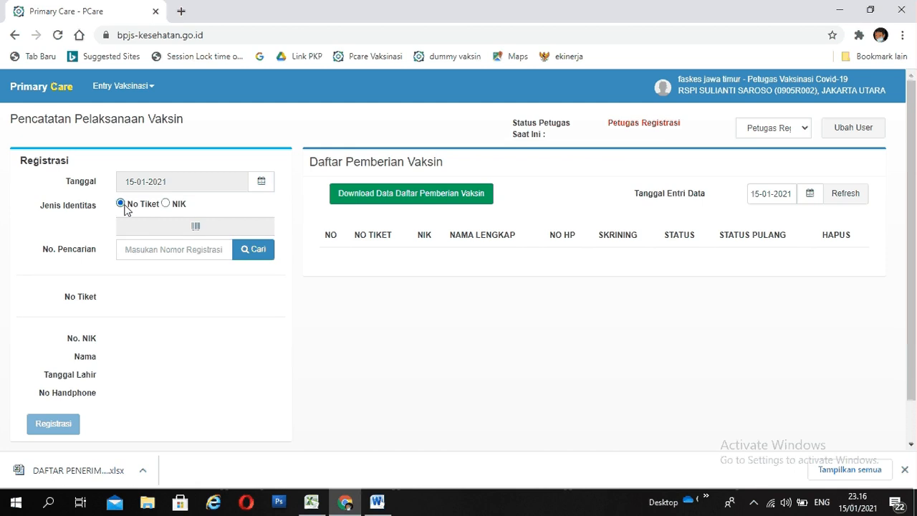
- Switch to the etiket workbook in Excel and copy the ticket number from cell A3
click(145, 253)
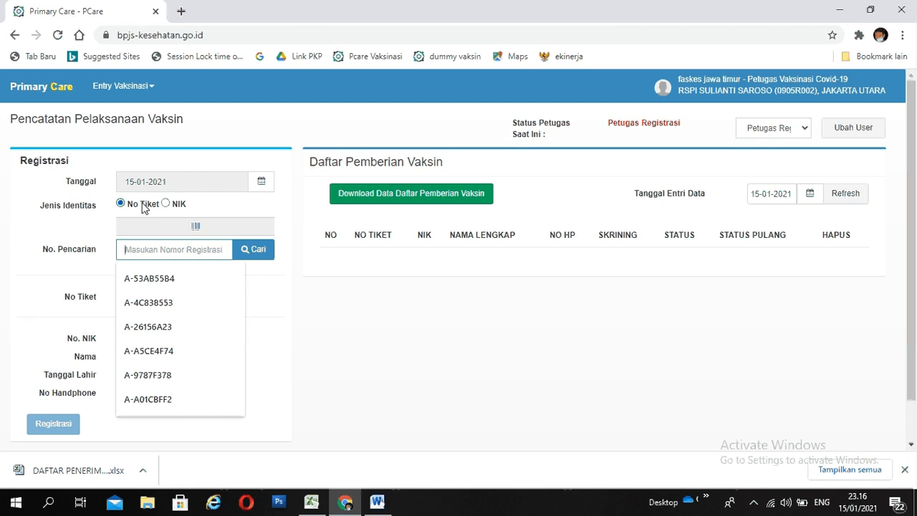
click(313, 504)
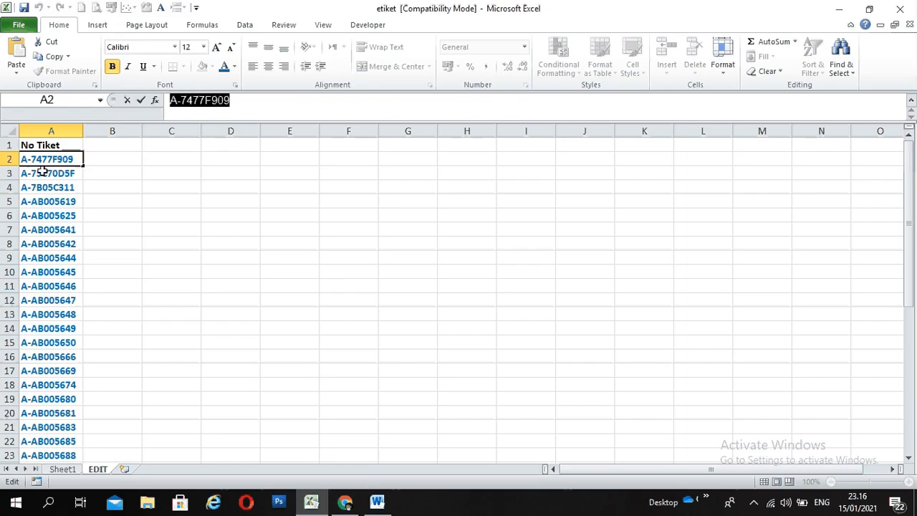
click(48, 177)
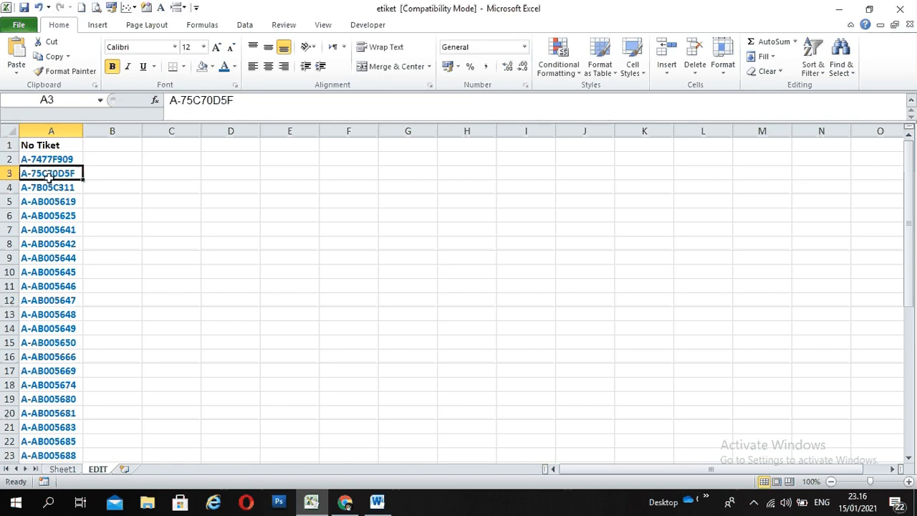
drag(233, 102, 170, 102)
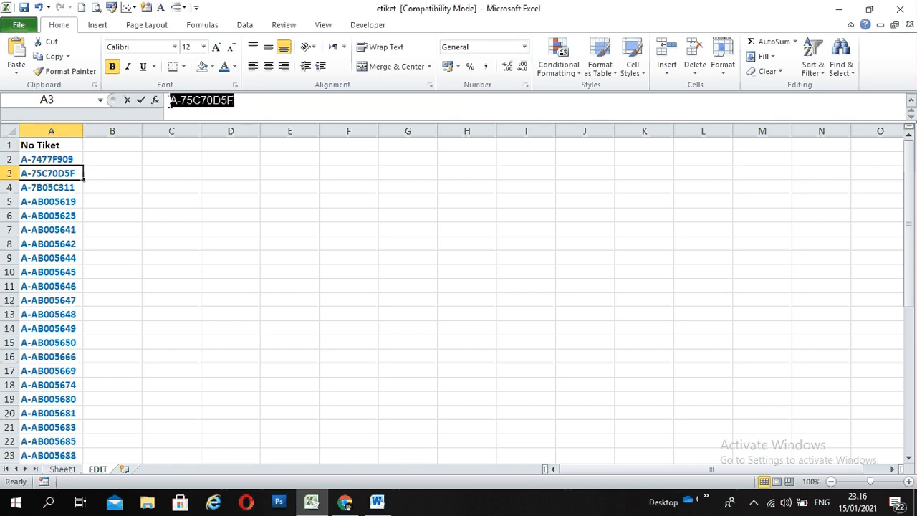
right_click(187, 103)
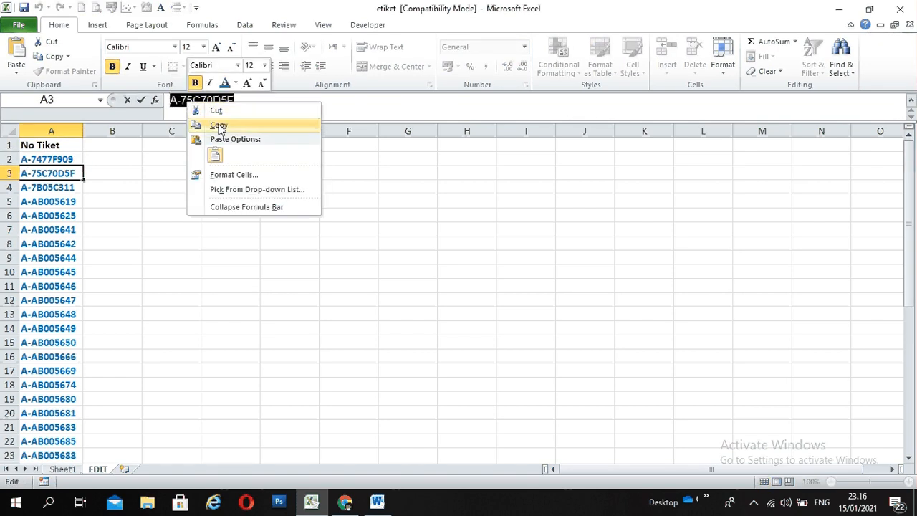
click(217, 124)
- Return to PCare in Chrome, search for the recipient by the copied ticket number and register them for vaccination
click(345, 501)
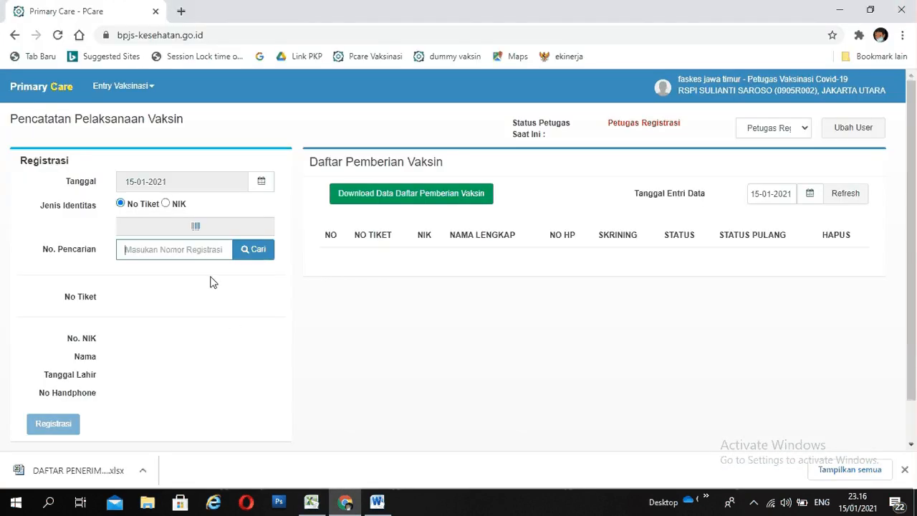
click(201, 250)
right_click(201, 251)
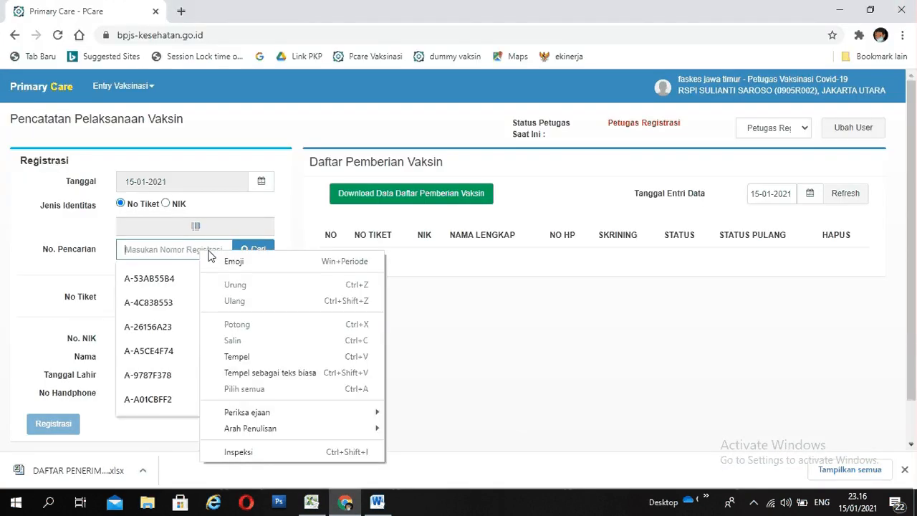
click(256, 362)
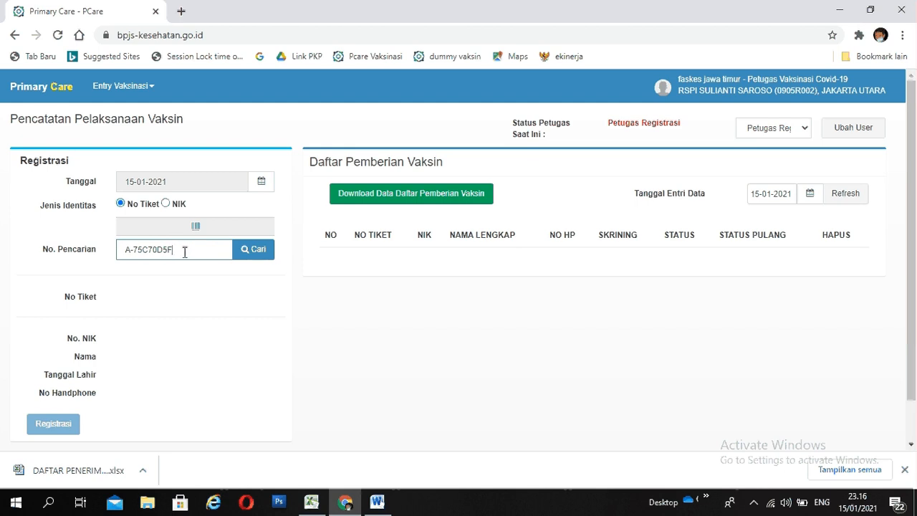
click(265, 251)
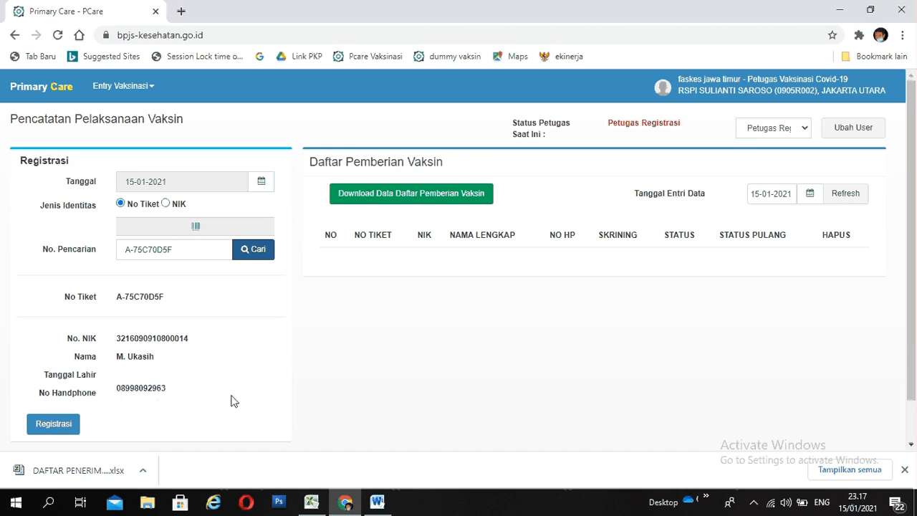
click(63, 429)
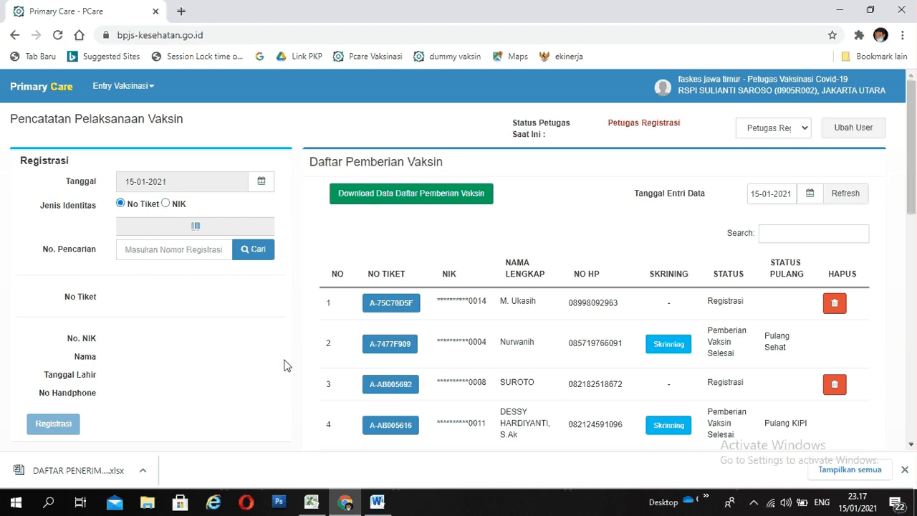
- Reopen Pencatatan Pelaksanaan Vaksin and change the officer status to Petugas Skrining, confirming the counter change
click(153, 94)
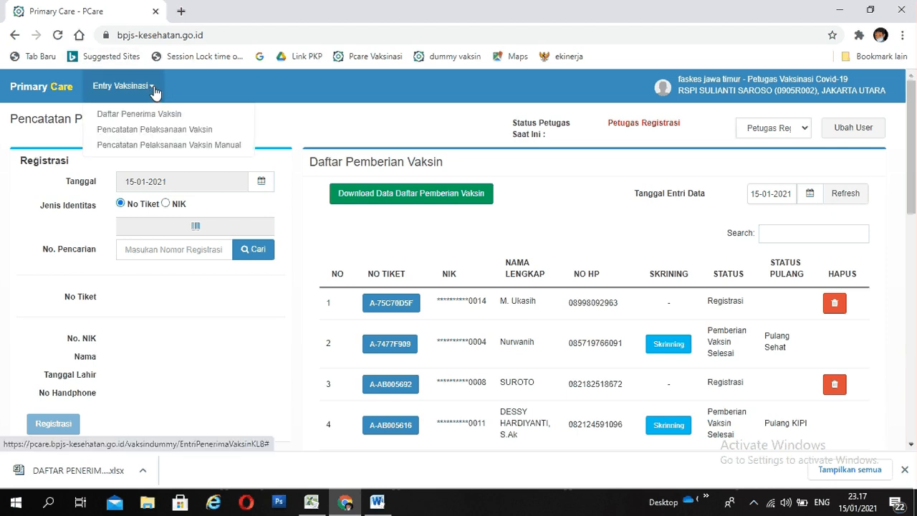
click(112, 136)
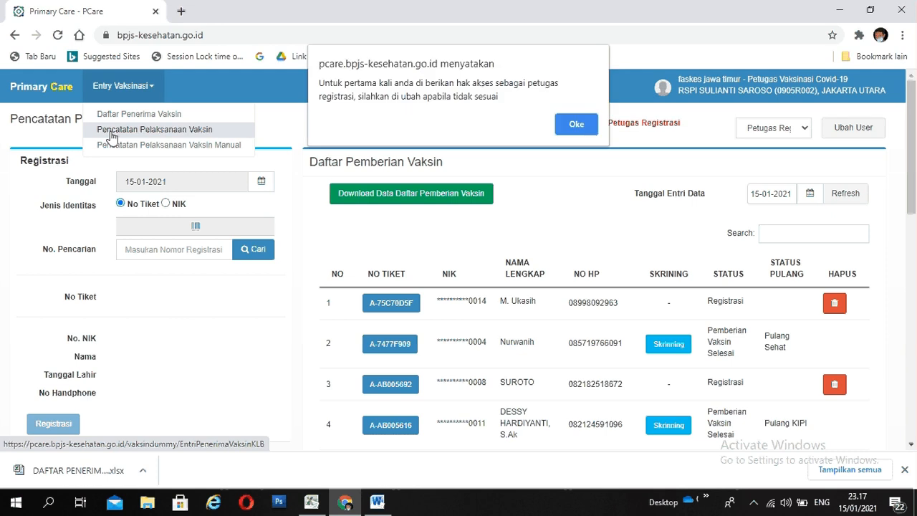
click(577, 125)
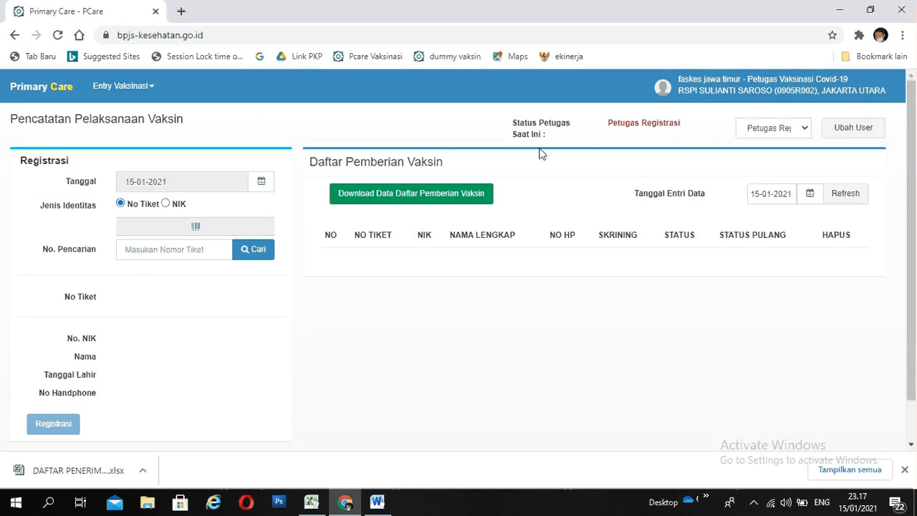
click(805, 133)
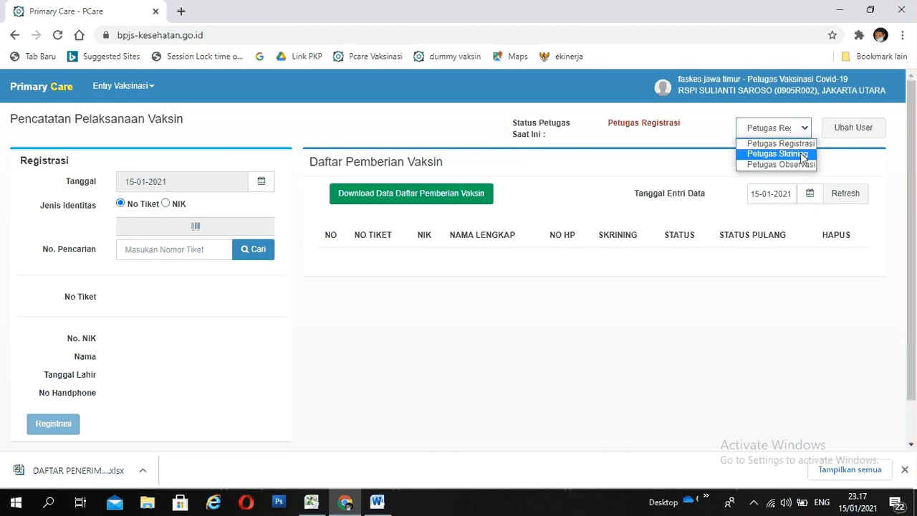
click(803, 154)
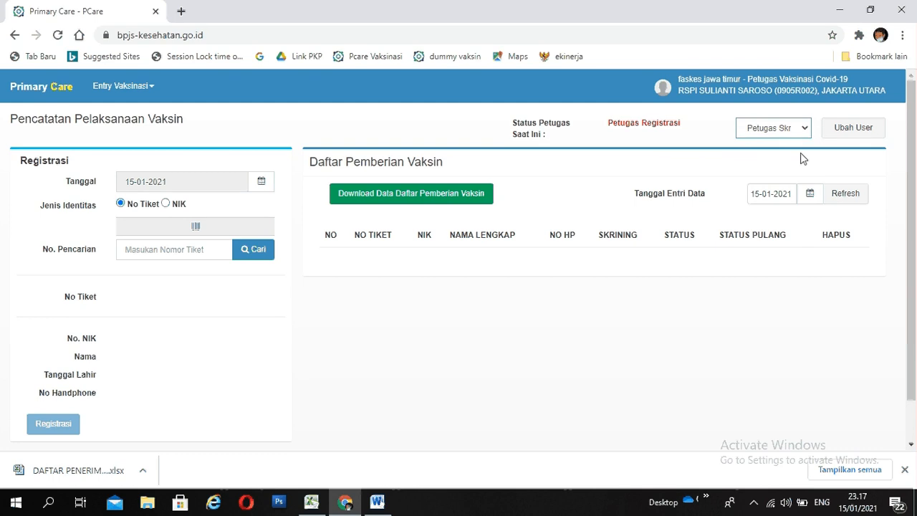
click(851, 138)
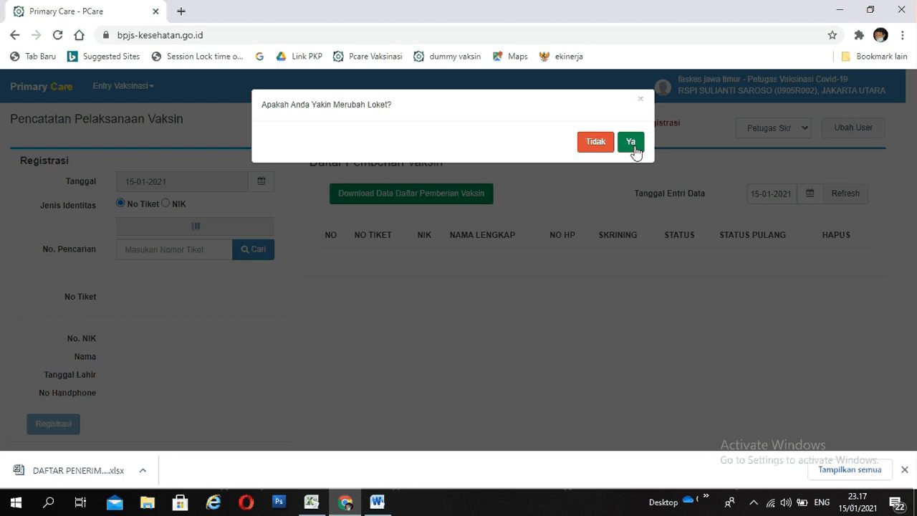
click(631, 143)
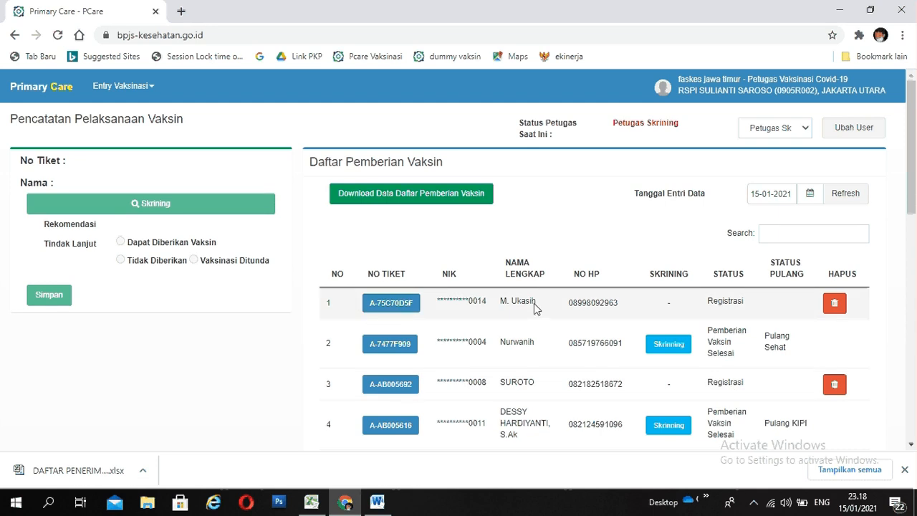
- Select the recipient in the first row of Daftar Pemberian Vaksin and open their Covid-19 screening form
click(400, 310)
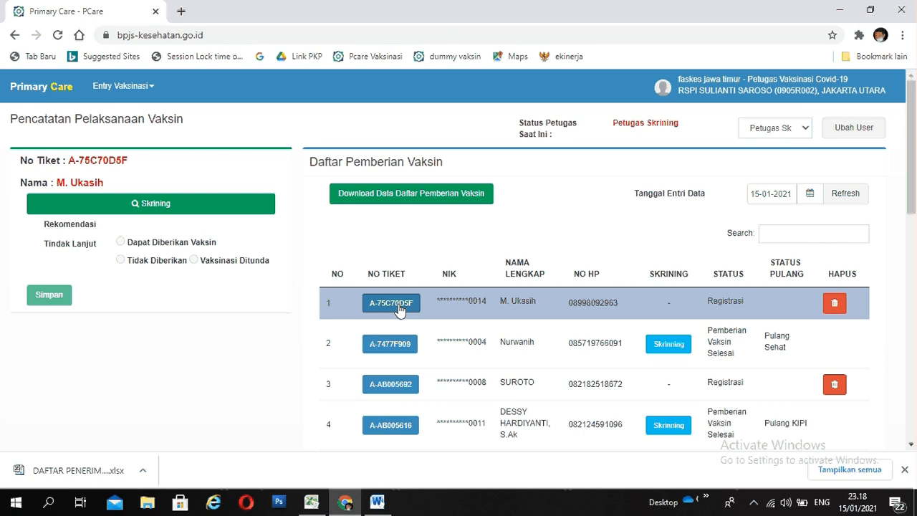
click(399, 309)
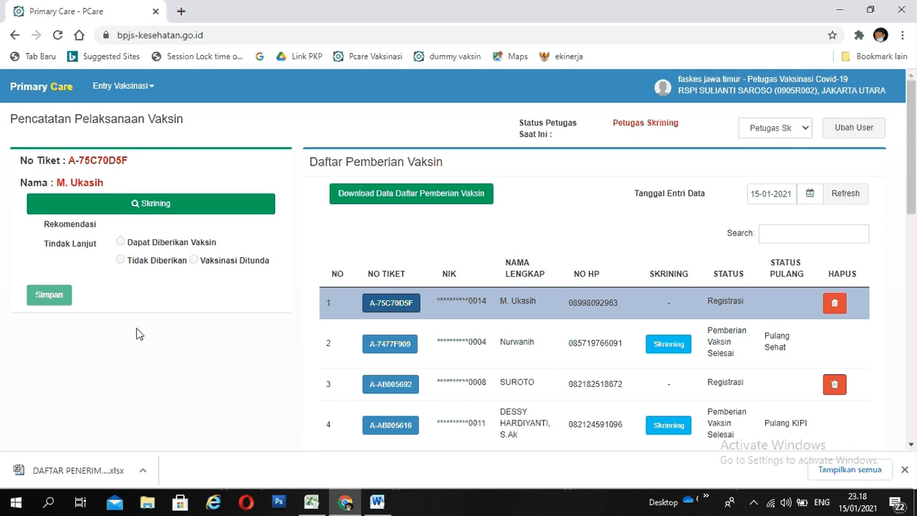
click(149, 210)
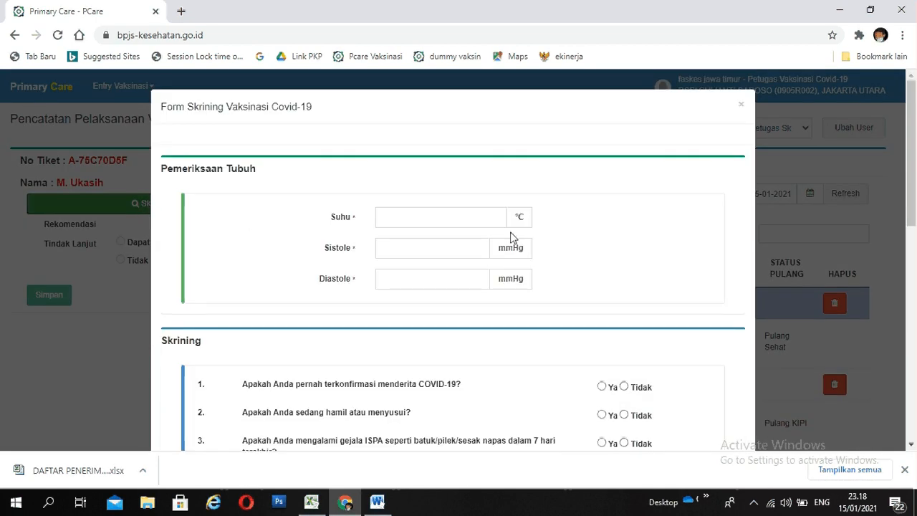
scroll(512, 235, down, 9)
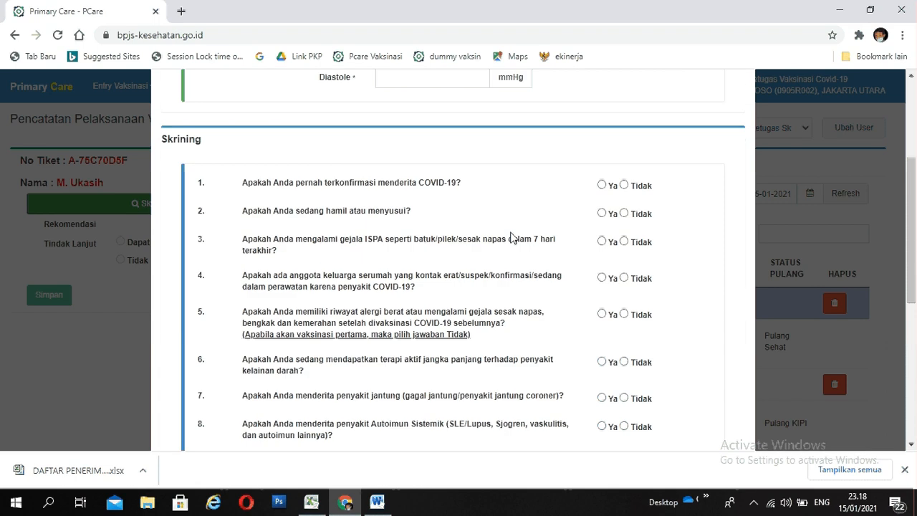
scroll(511, 235, up, 9)
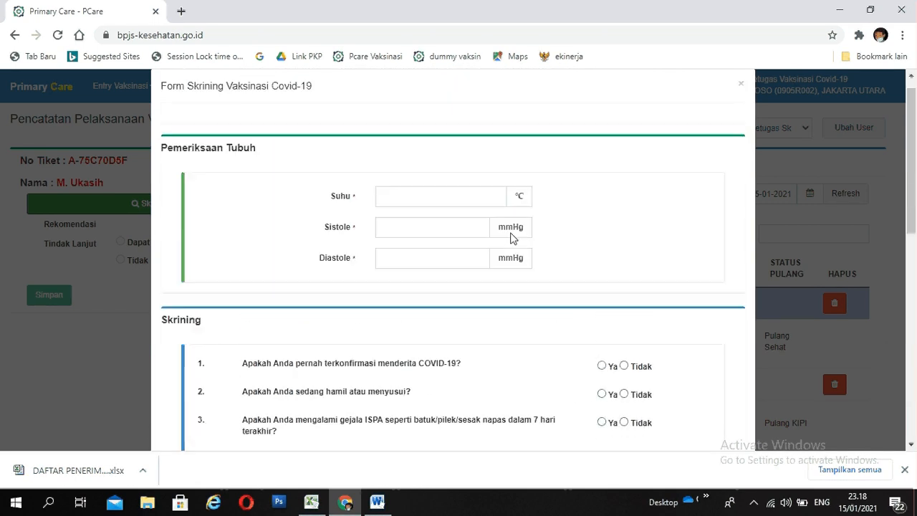
- Fill in the body examination with Suhu 36 °C, Sistole 120 mmHg and Diastole 80 mmHg
click(406, 222)
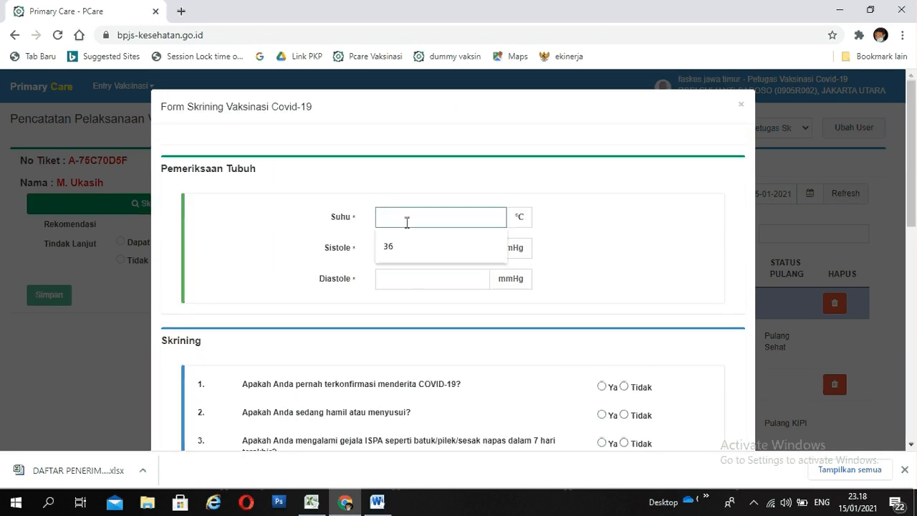
text(36)
click(410, 237)
click(433, 248)
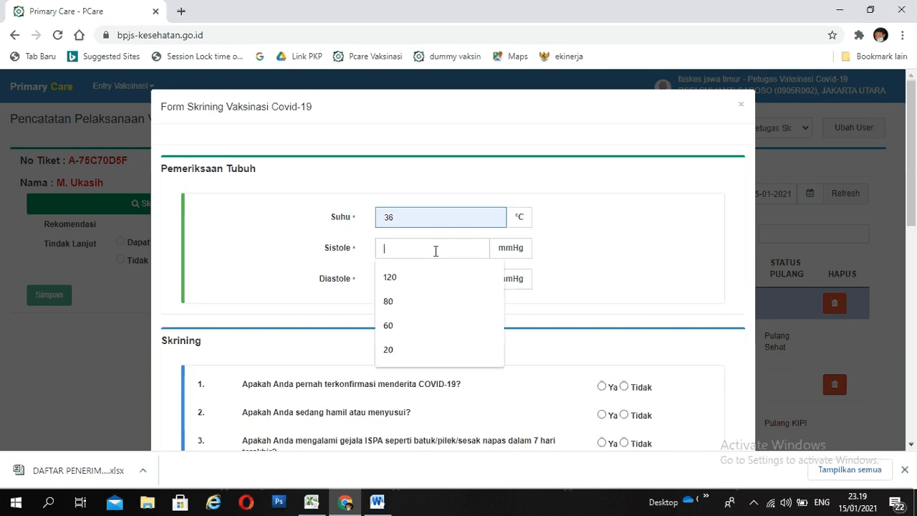
click(399, 287)
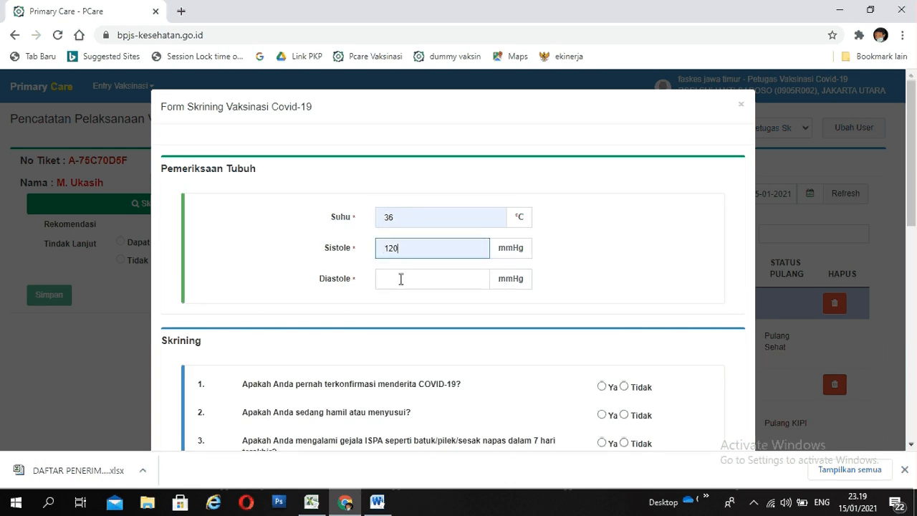
click(399, 279)
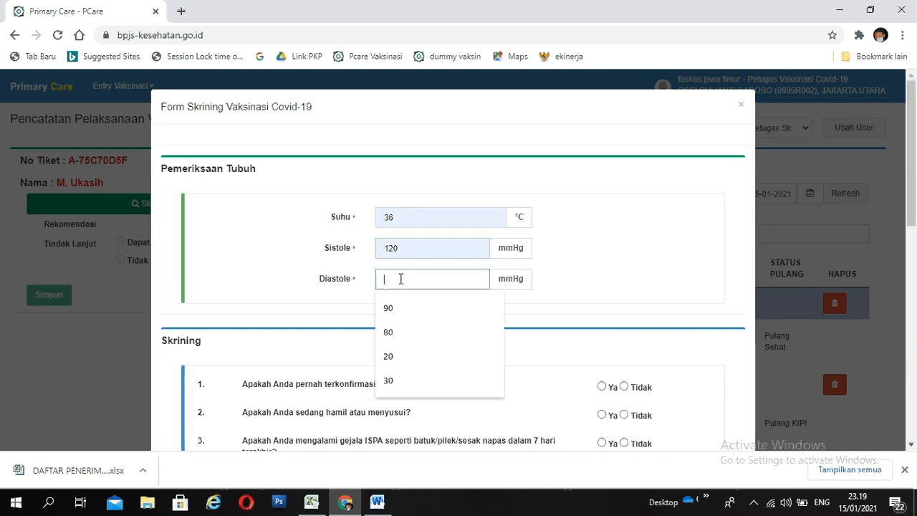
click(385, 333)
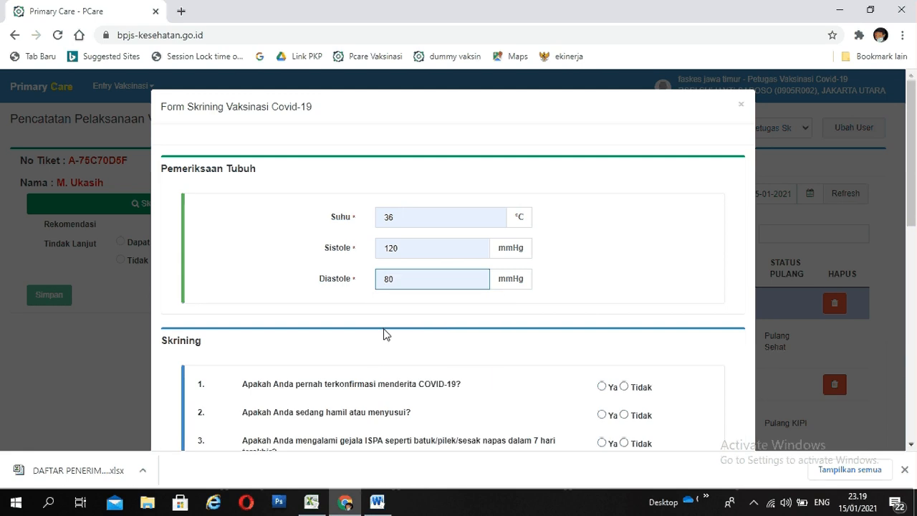
- Answer Tidak to screening questions 1 through 6, from confirmed COVID-19 to long-term therapy for blood disorders
scroll(402, 321, down, 2)
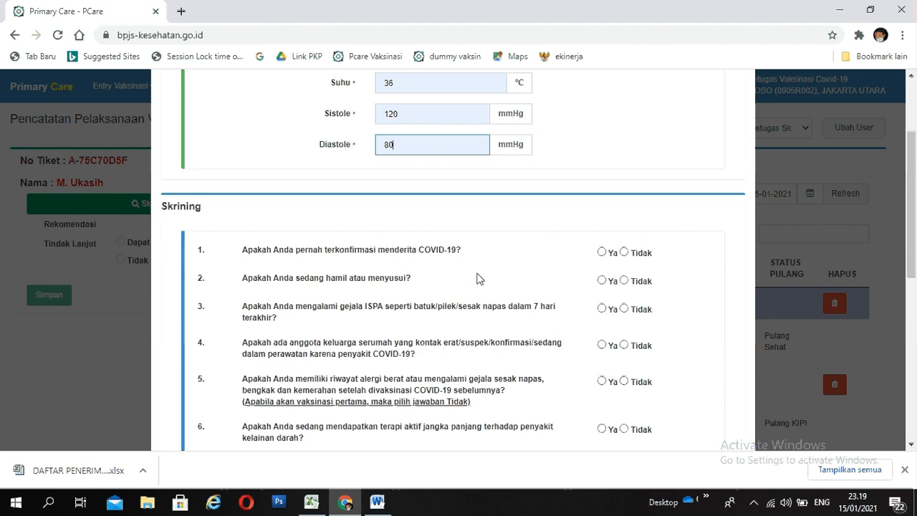
click(623, 253)
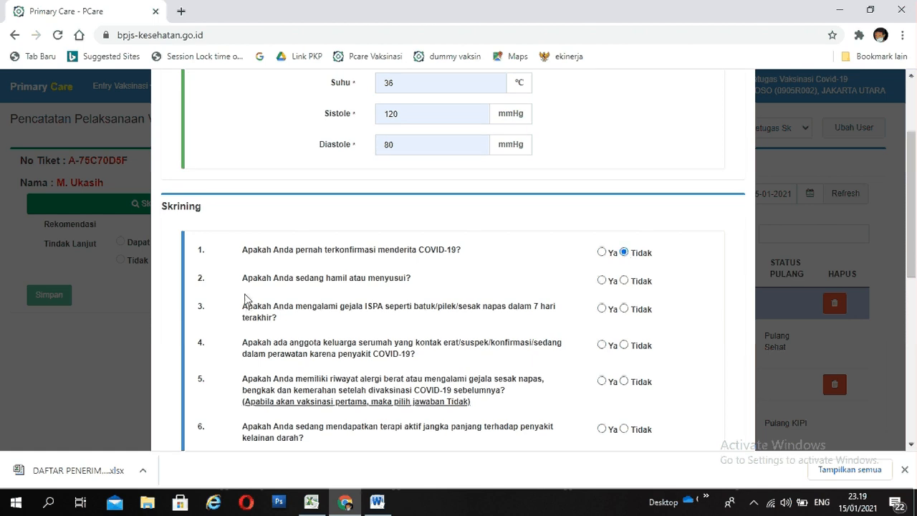
click(624, 281)
scroll(696, 306, down, 6)
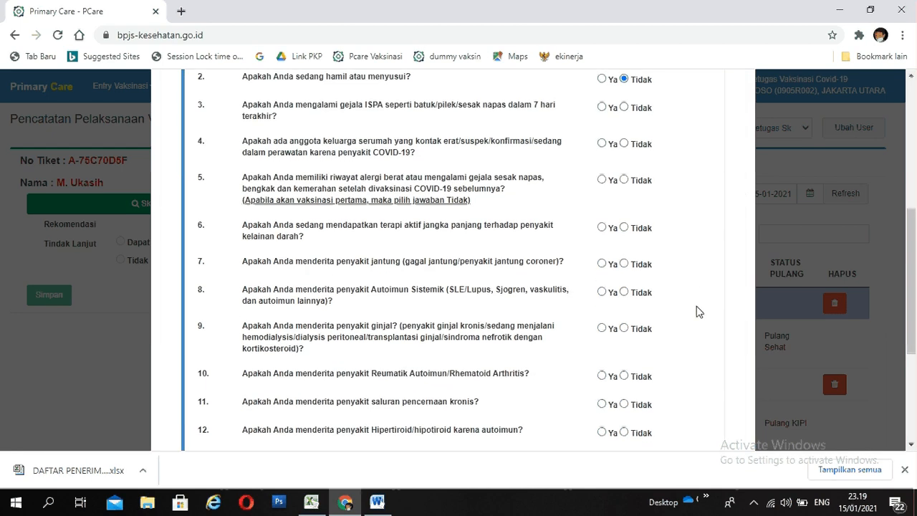
scroll(698, 311, up, 5)
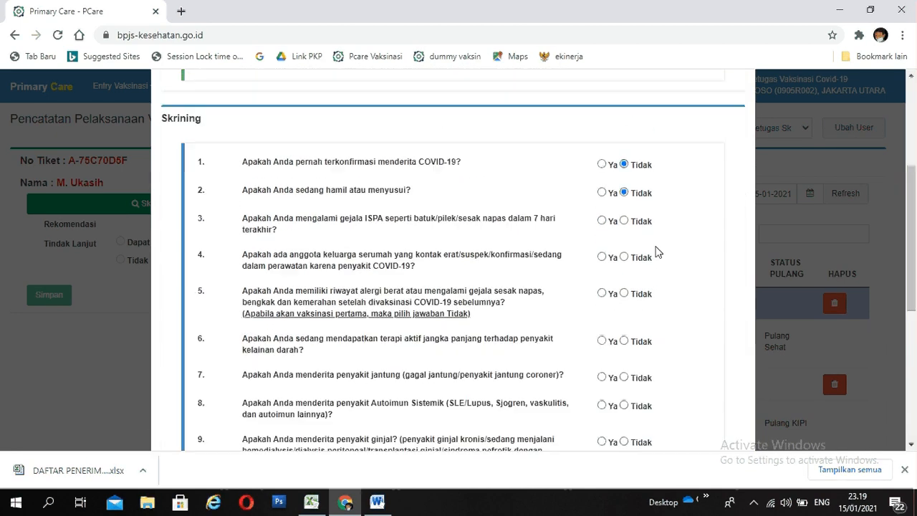
click(623, 222)
click(624, 257)
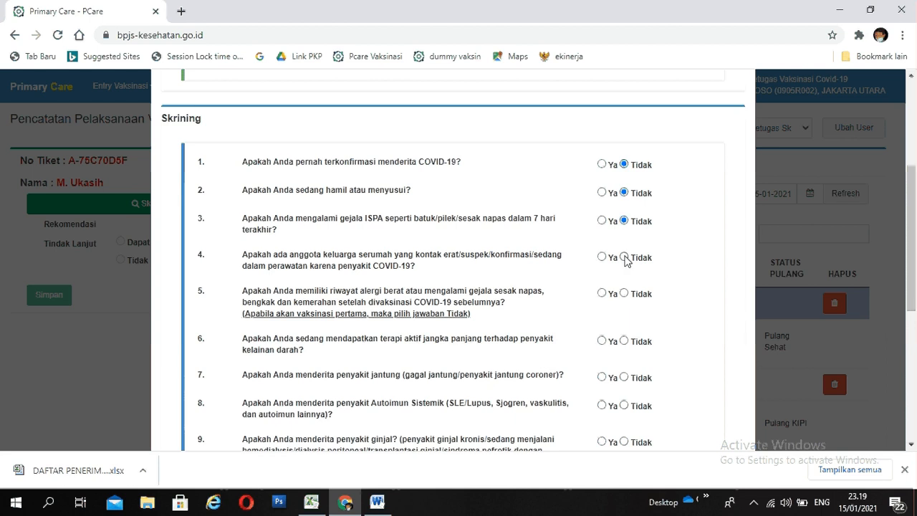
click(624, 293)
click(624, 340)
- Answer Tidak to screening questions 7 through 16, from heart disease to lung disease
scroll(625, 344, down, 3)
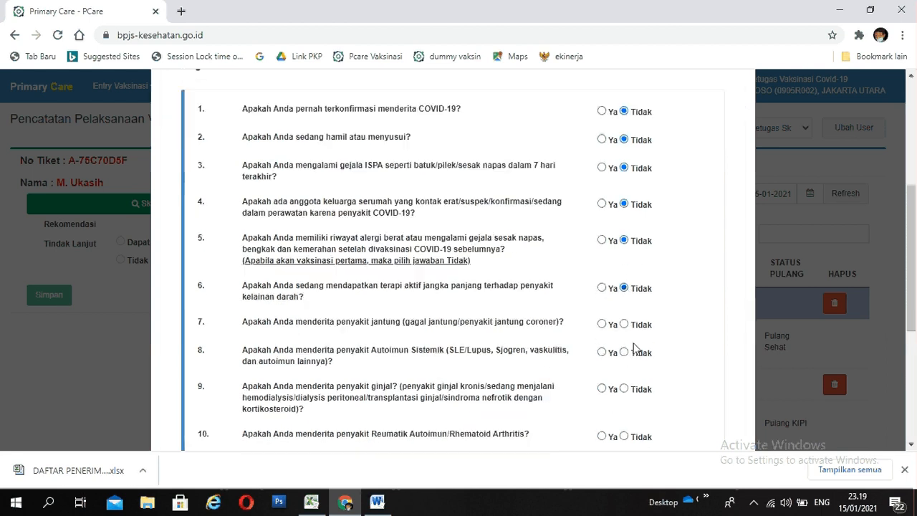
click(624, 176)
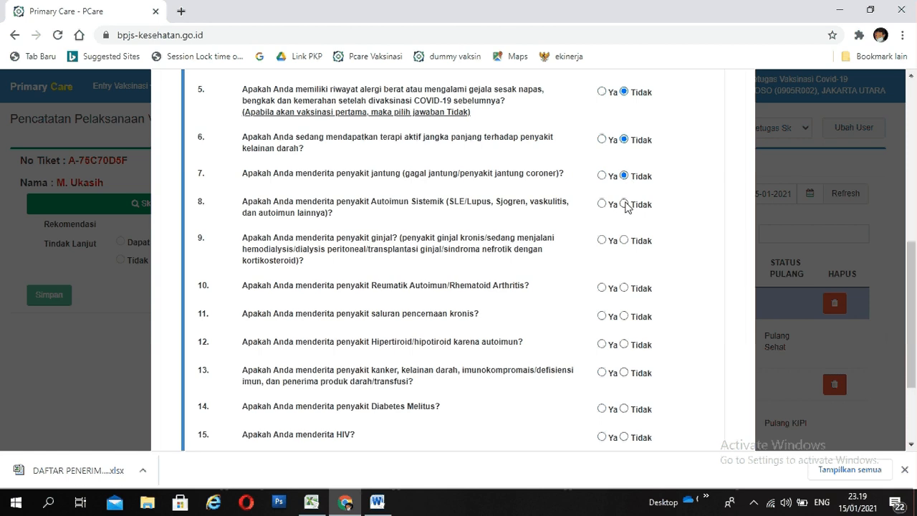
click(624, 204)
click(624, 240)
click(623, 288)
scroll(625, 286, down, 1)
click(624, 251)
click(622, 278)
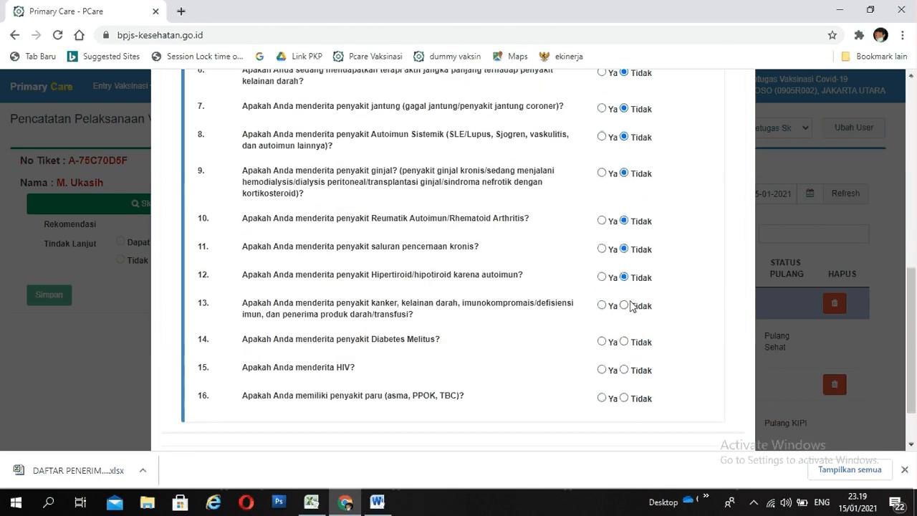
click(625, 307)
click(624, 342)
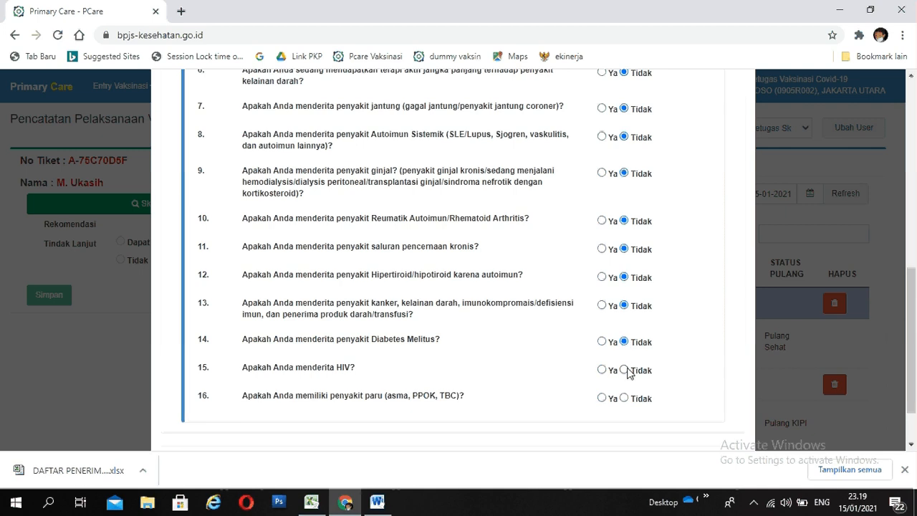
click(624, 370)
click(623, 398)
- Review the body examination values and screening answers, and submit the screening form
scroll(623, 372, up, 5)
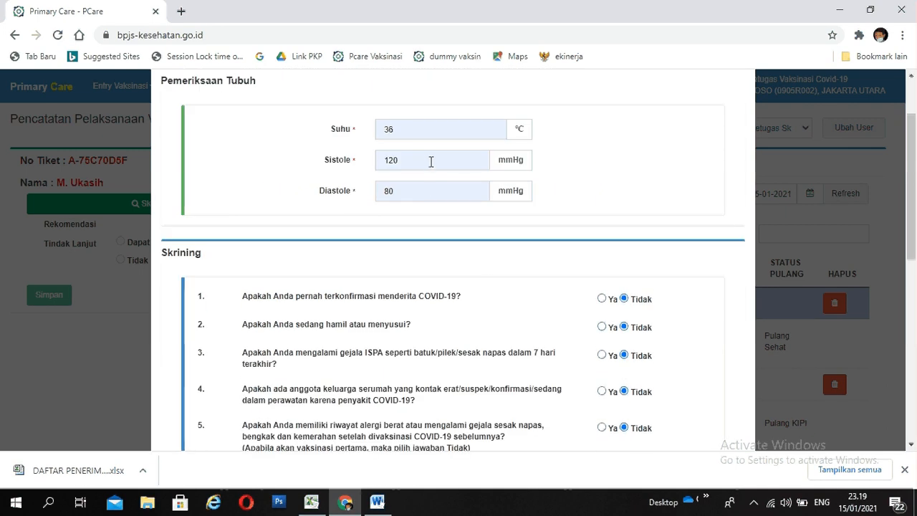
scroll(425, 270, down, 3)
scroll(425, 270, down, 3)
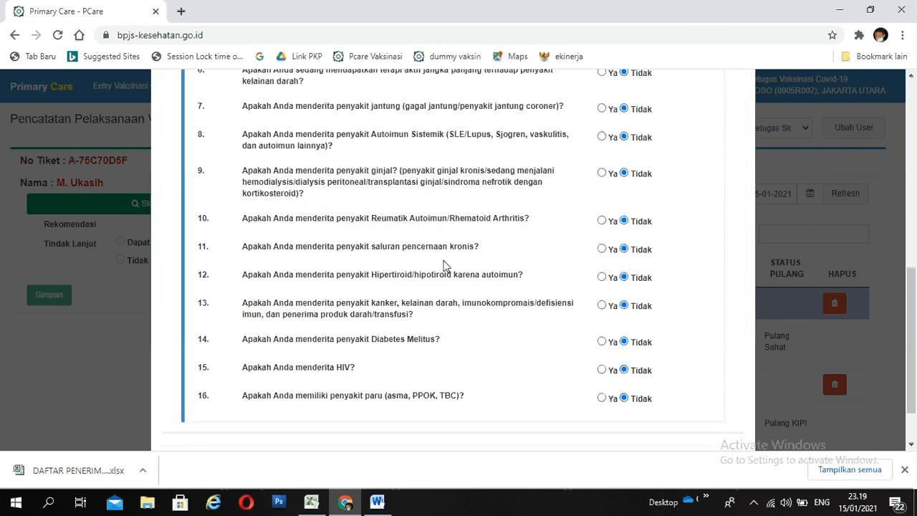
scroll(489, 262, down, 1)
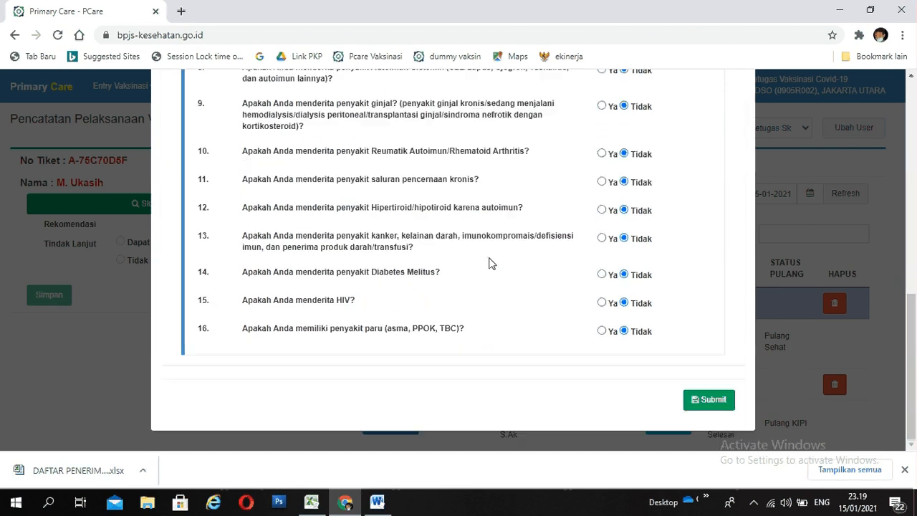
click(698, 402)
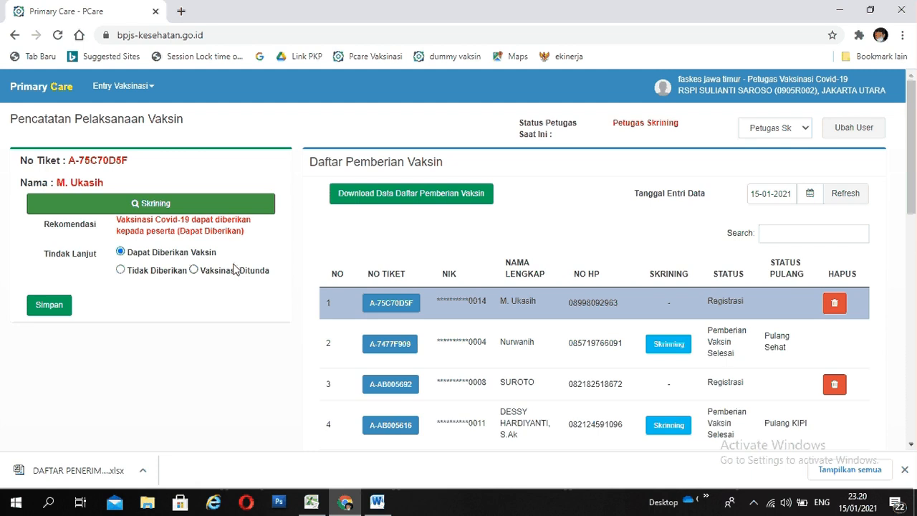
- Try the Tidak Diberikan and Vaksinasi Ditunda follow-up options, entering the Keterangan Skrining field for each without adding text
click(121, 271)
click(132, 291)
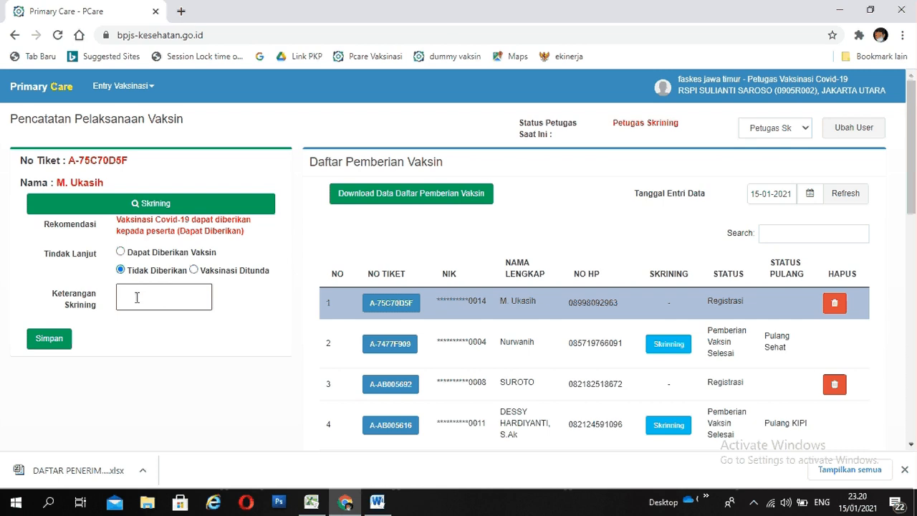
click(137, 297)
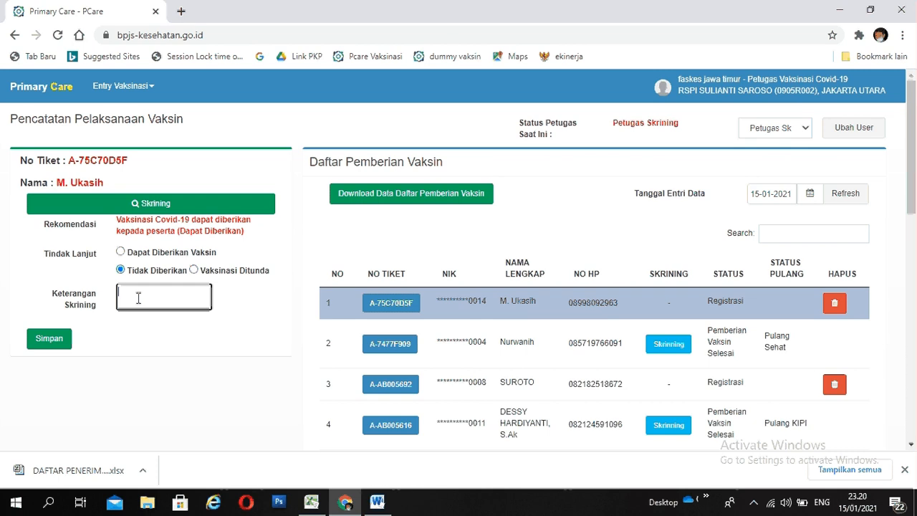
click(193, 271)
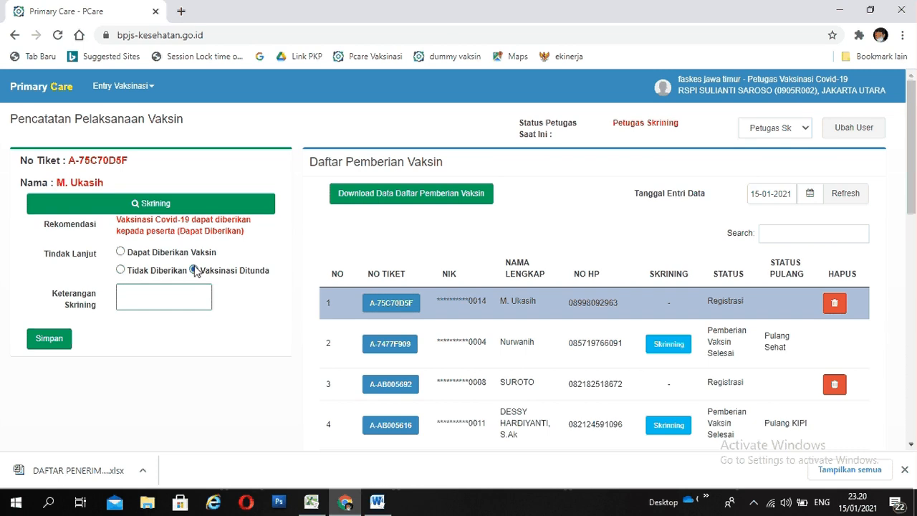
click(185, 293)
click(183, 298)
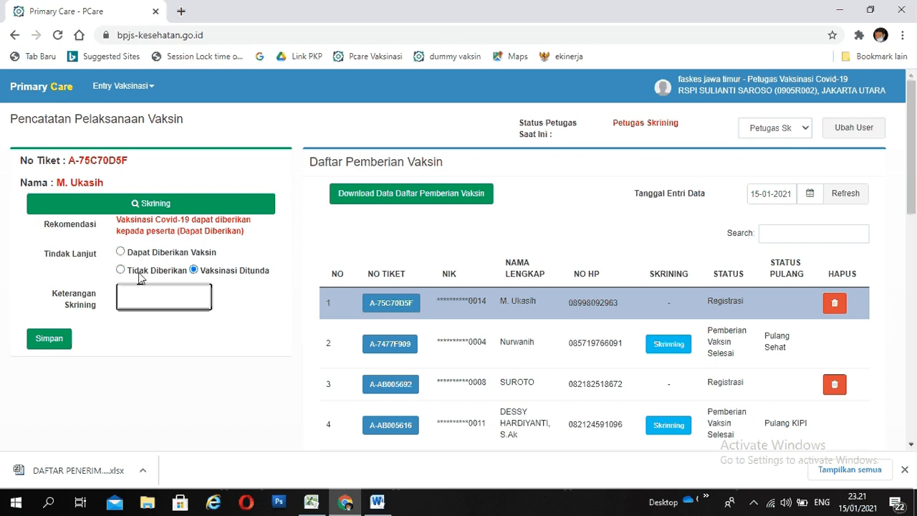
- Set the follow-up to Dapat Diberikan Vaksin and save the recipient's screening result
click(120, 251)
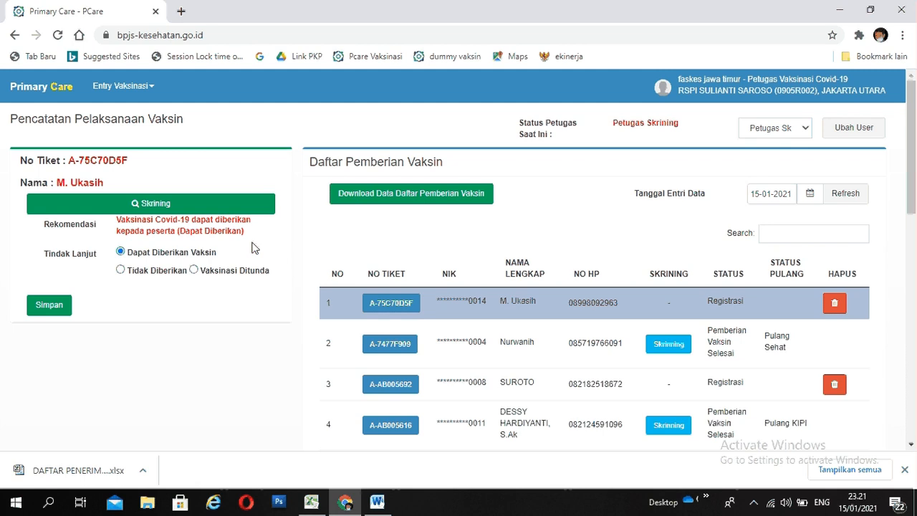
click(46, 308)
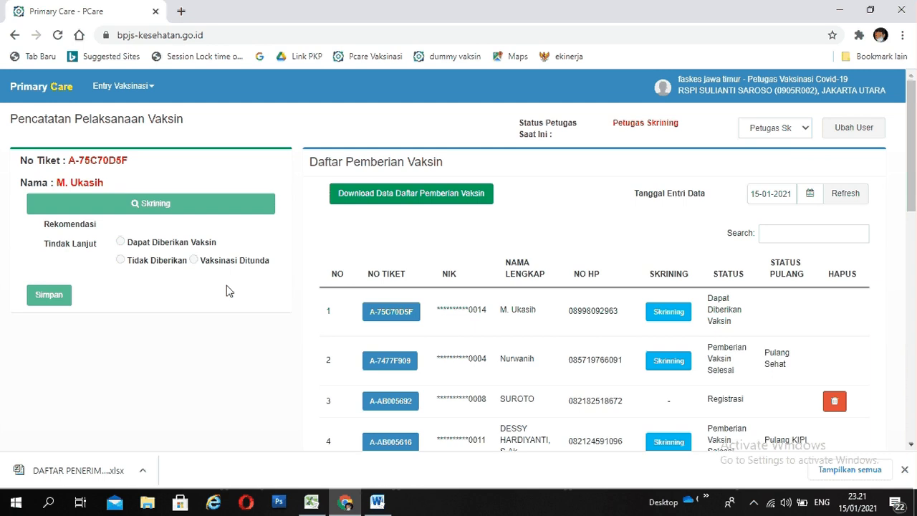
- Reopen Pencatatan Pelaksanaan Vaksin and change the active officer role to Petugas Observasi, confirming the change
click(150, 87)
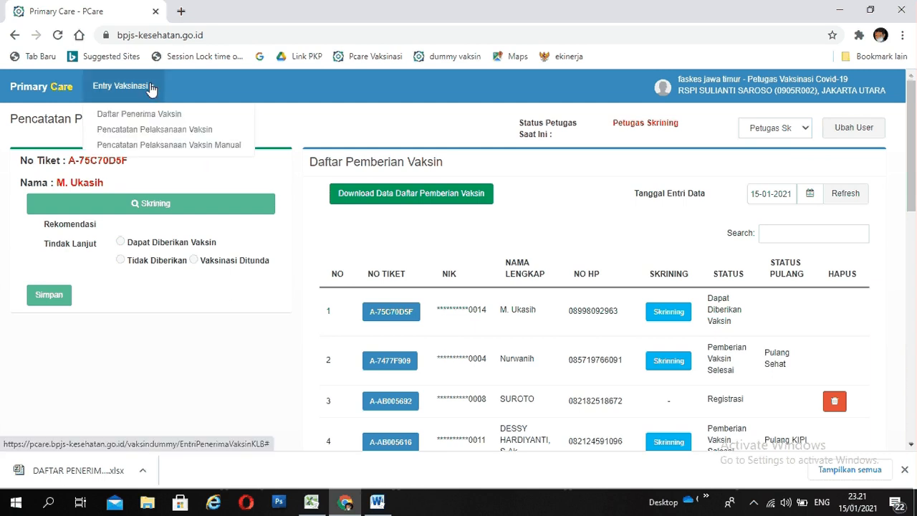
click(126, 137)
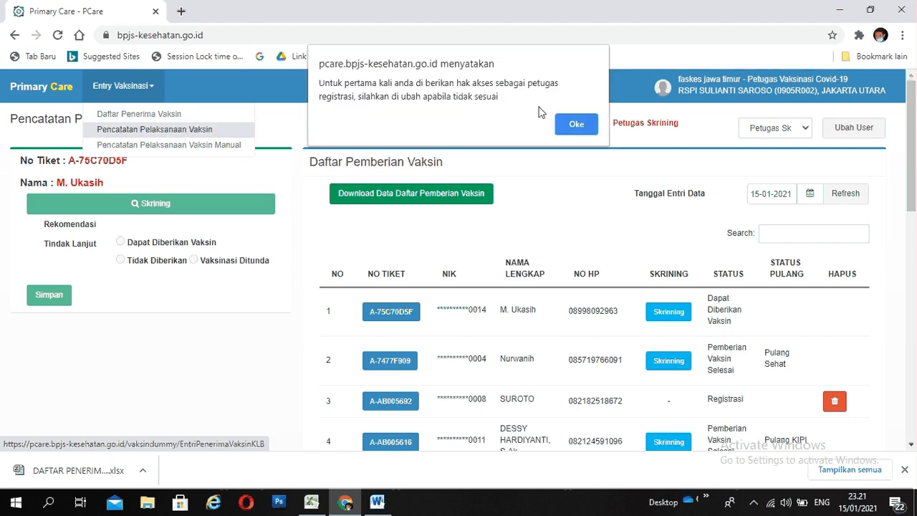
click(575, 125)
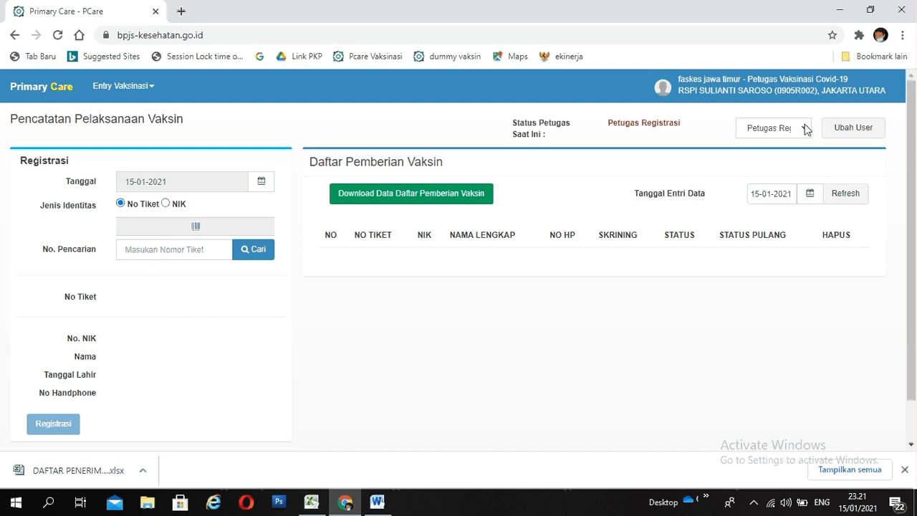
click(806, 129)
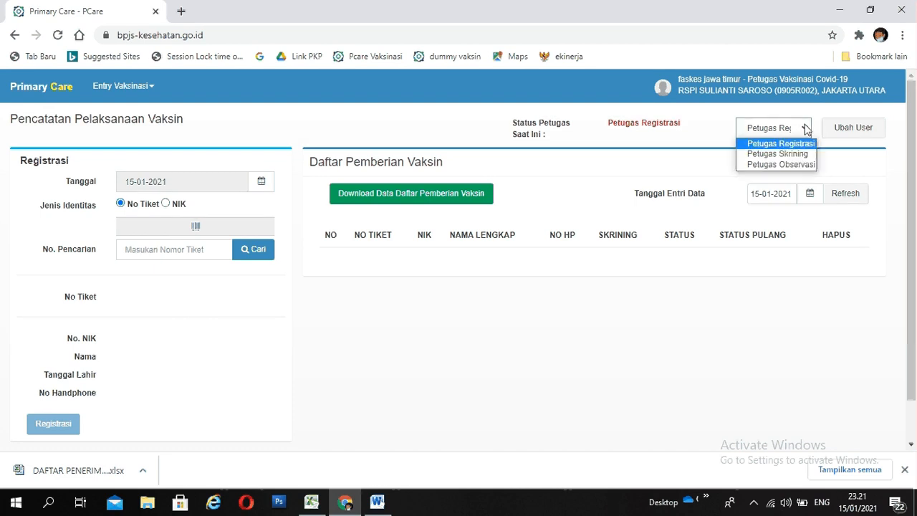
click(780, 165)
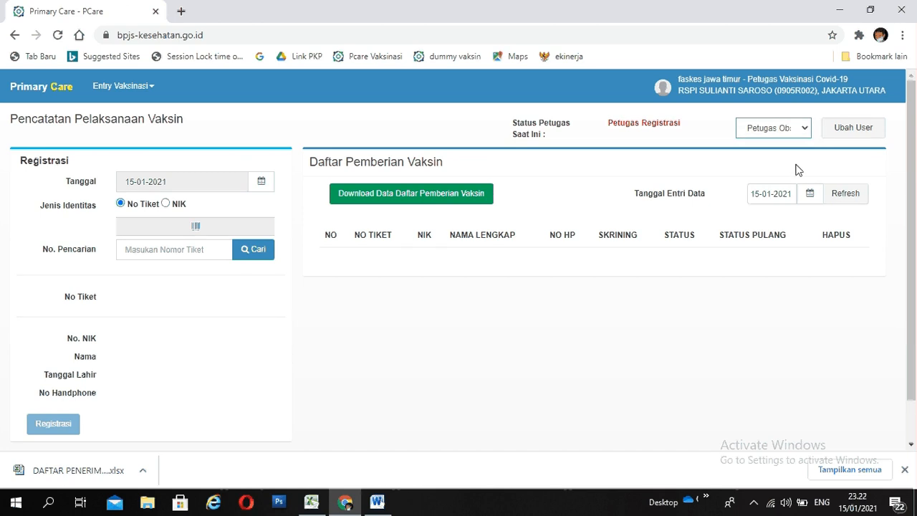
click(843, 131)
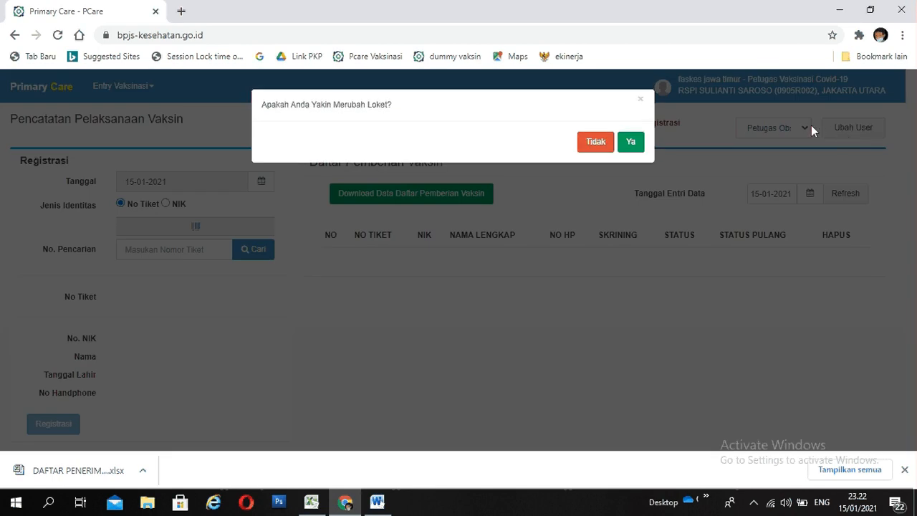
click(637, 144)
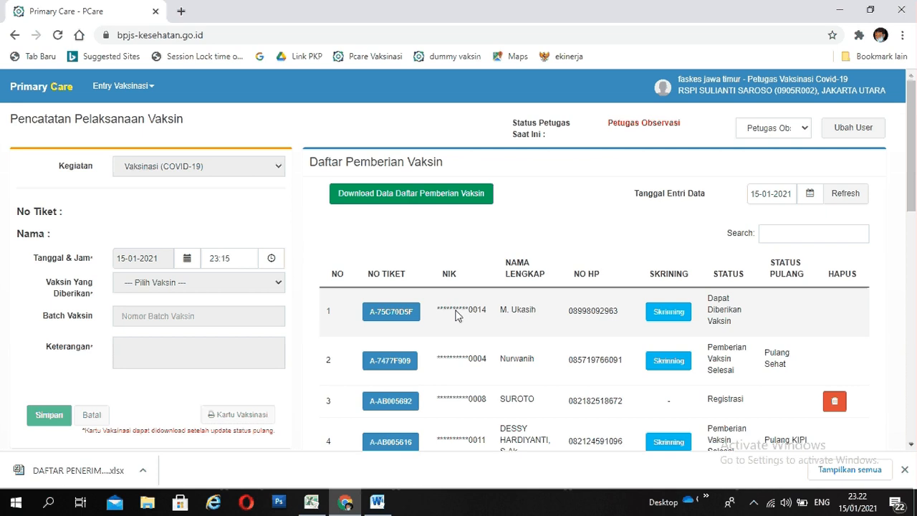
- Record CoronaVac, batch 1234567, with the Keterangan TERLAKSANA for the first recipient in the list, and save the vaccination
click(398, 321)
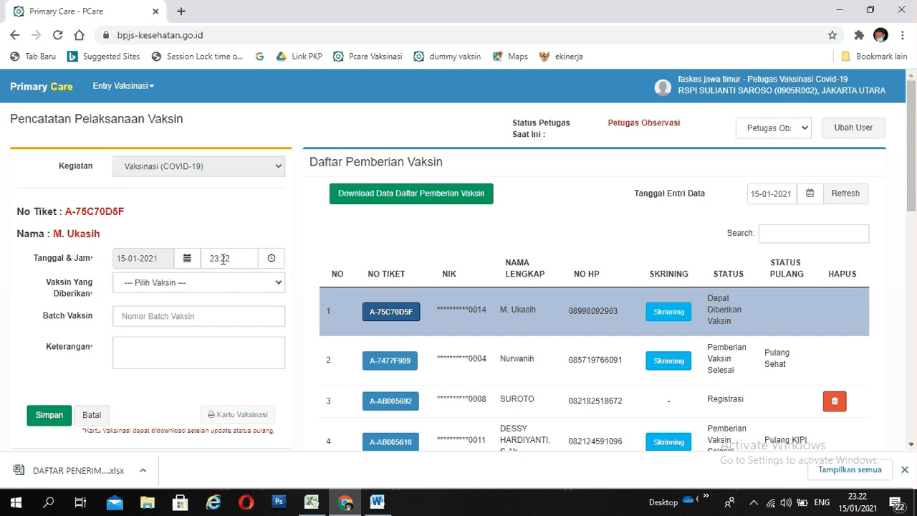
click(279, 287)
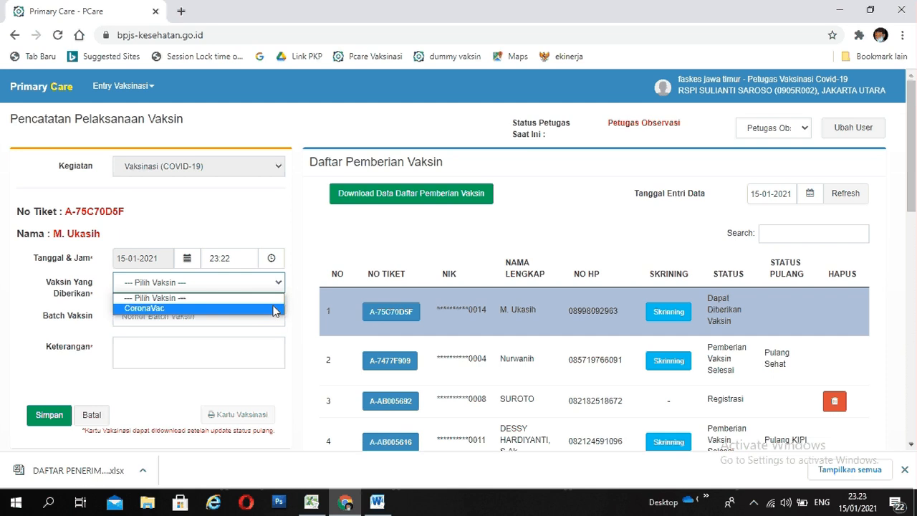
click(274, 309)
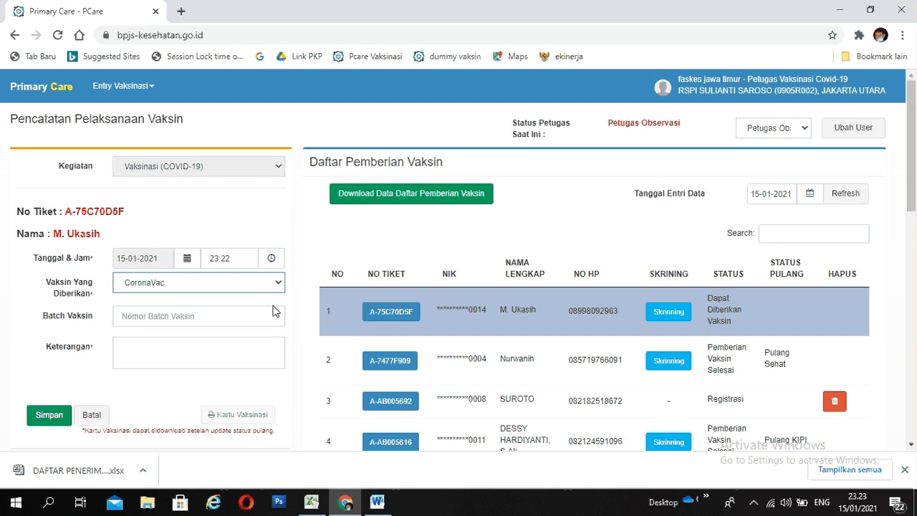
click(267, 318)
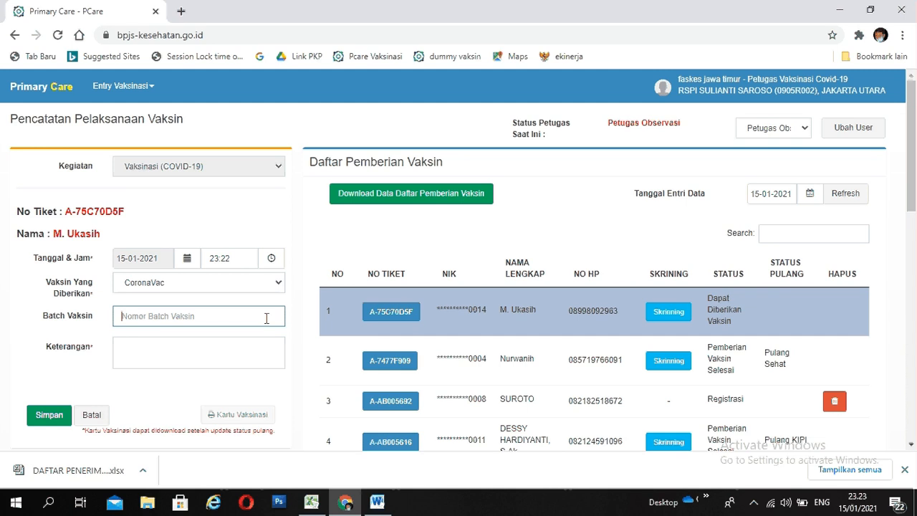
text(1234567)
click(248, 349)
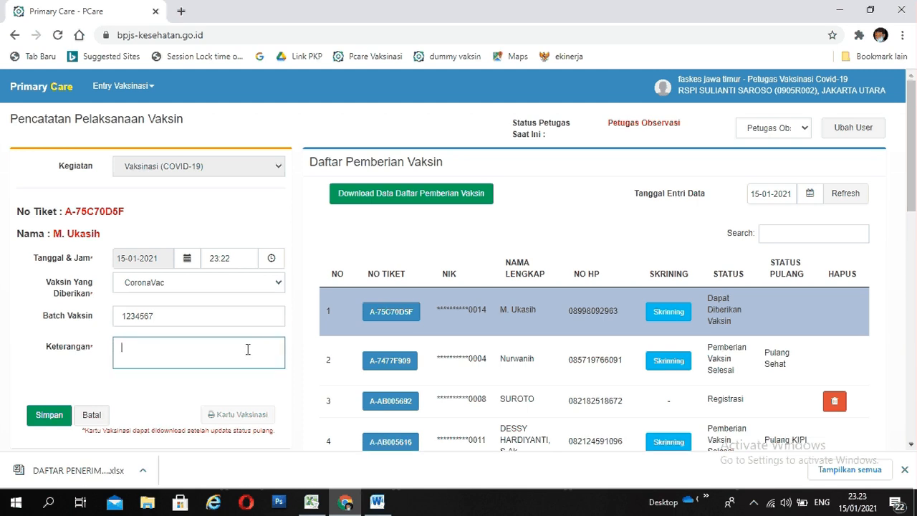
text(TERLAKSANA)
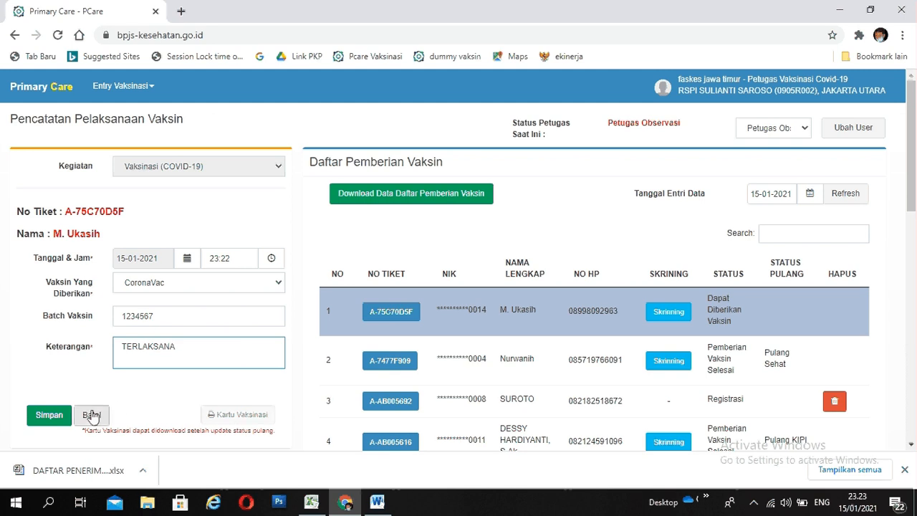
click(61, 421)
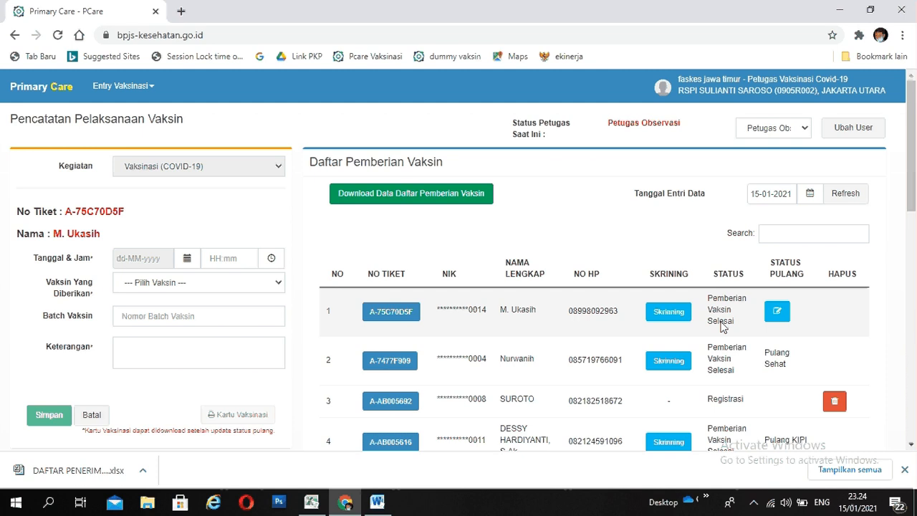
- Set the first recipient's discharge status by answering Tidak to the post-immunisation adverse event (KIPI) question
click(777, 313)
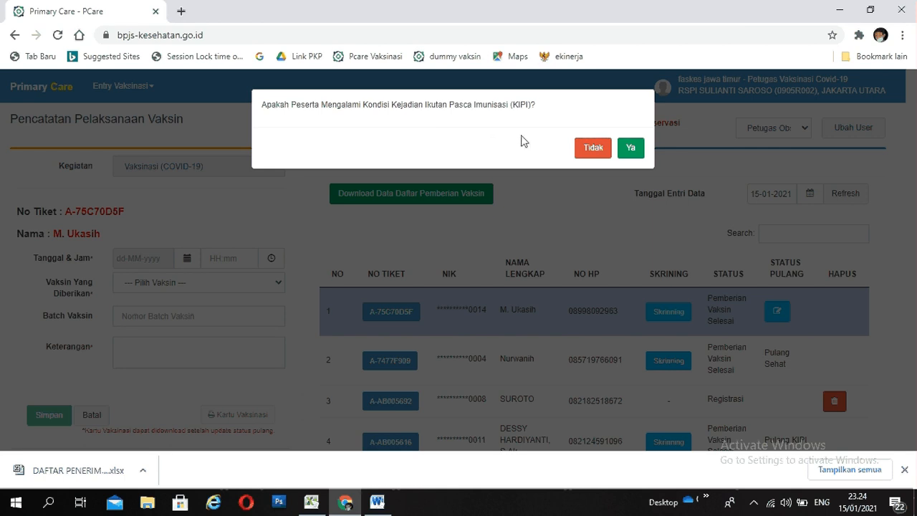
click(599, 154)
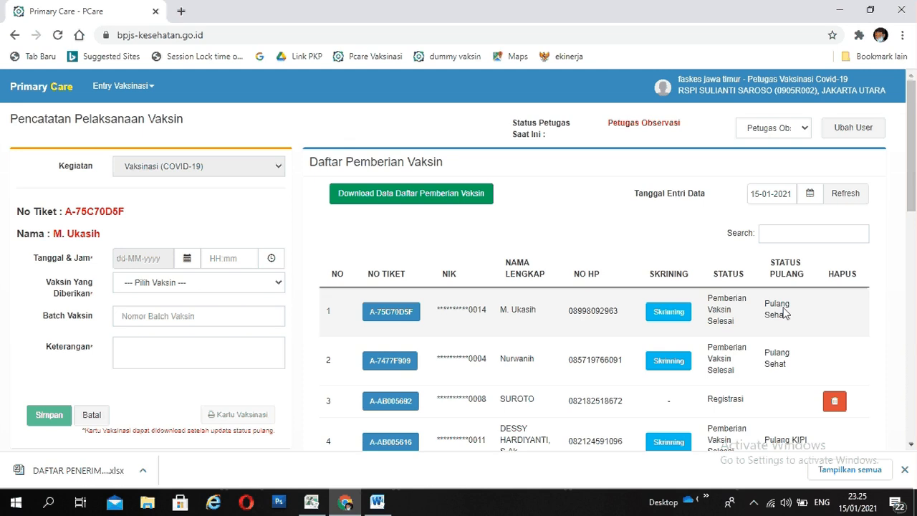
- Open the first recipient's Kartu Vaksinasi, review the personal details, vaccination history and contact note, and close the card
click(405, 315)
scroll(394, 322, down, 1)
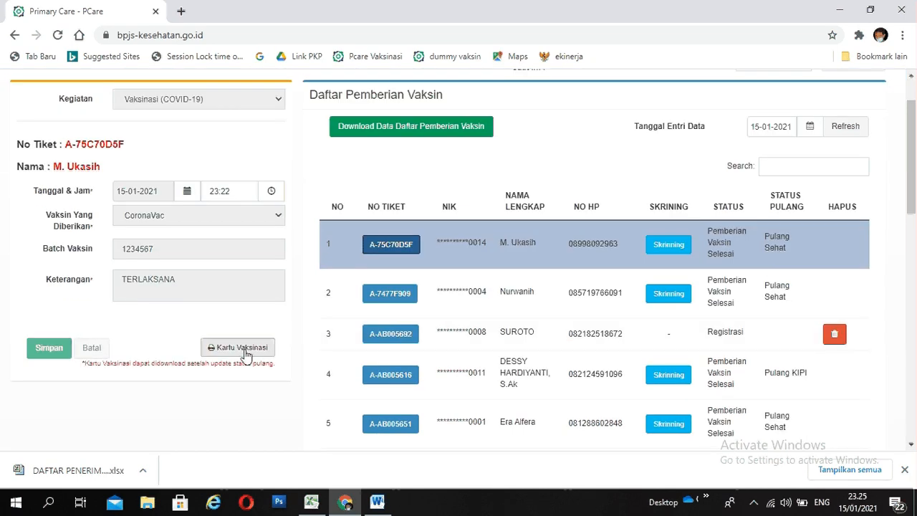
click(244, 356)
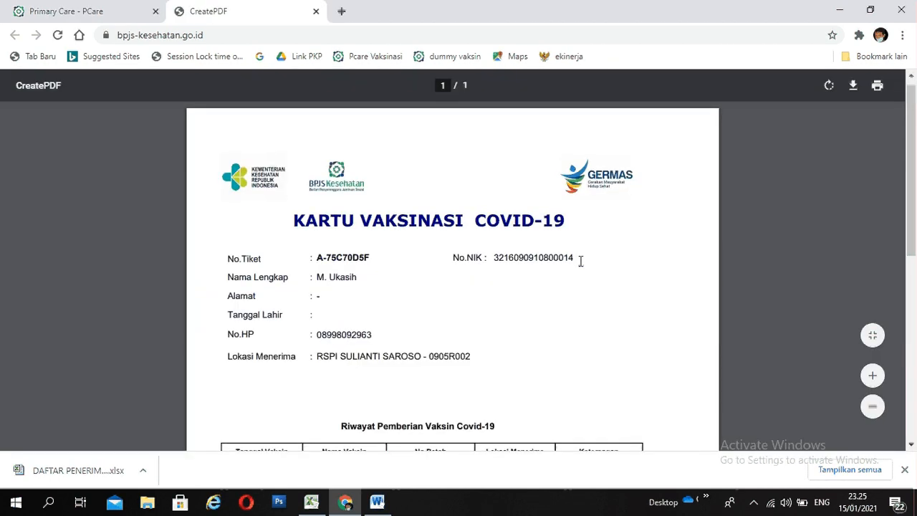
scroll(578, 260, down, 1)
scroll(341, 258, down, 3)
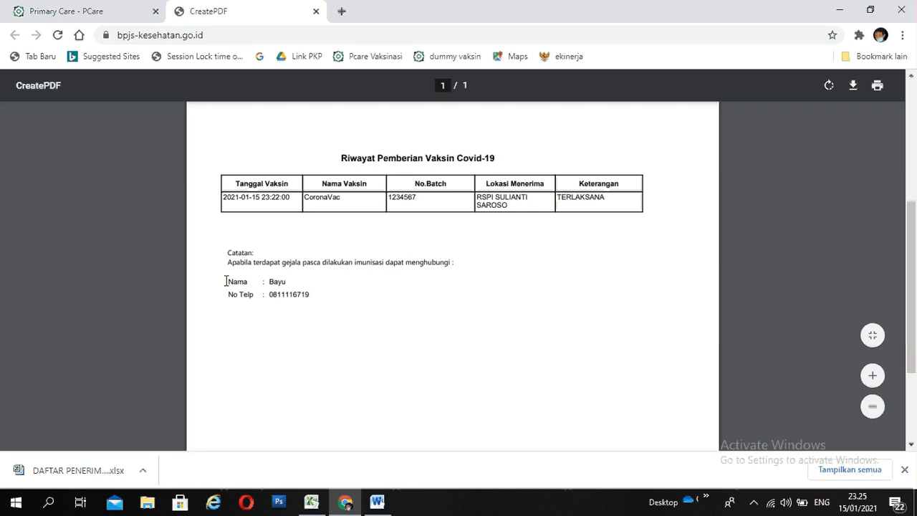
scroll(324, 324, up, 3)
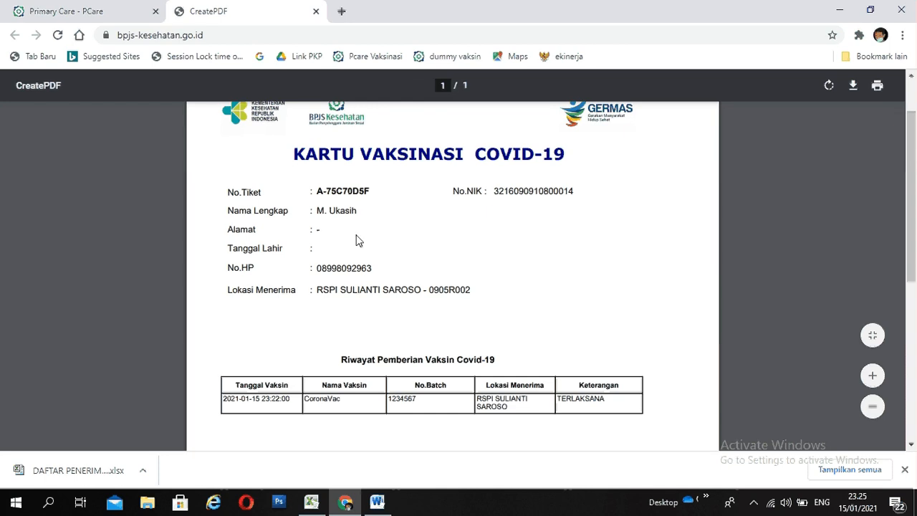
click(316, 12)
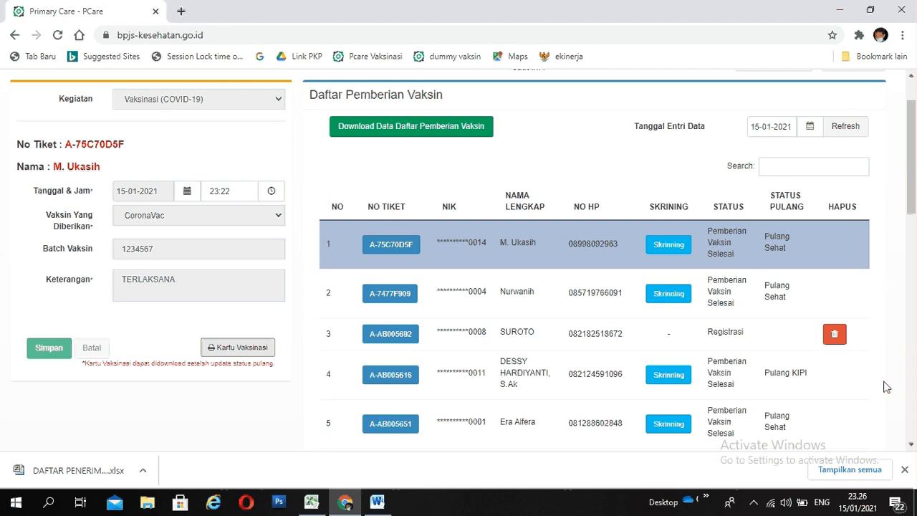
click(754, 504)
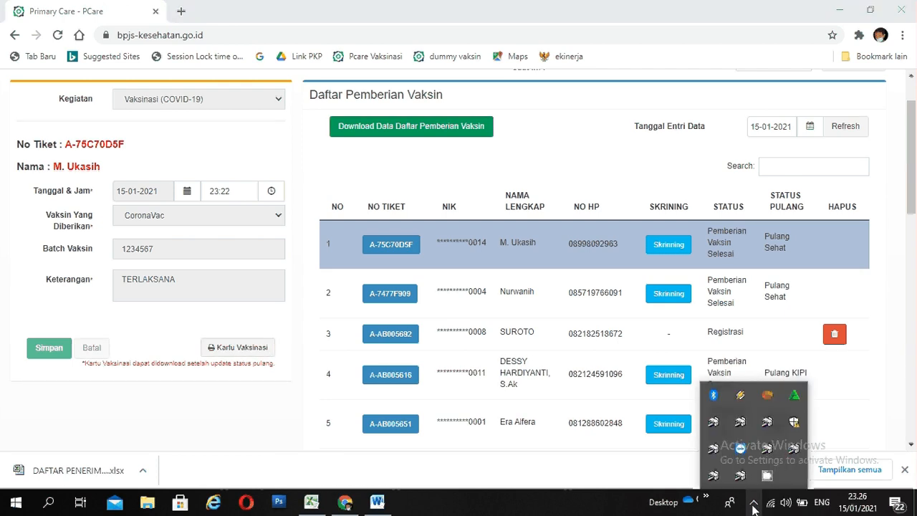